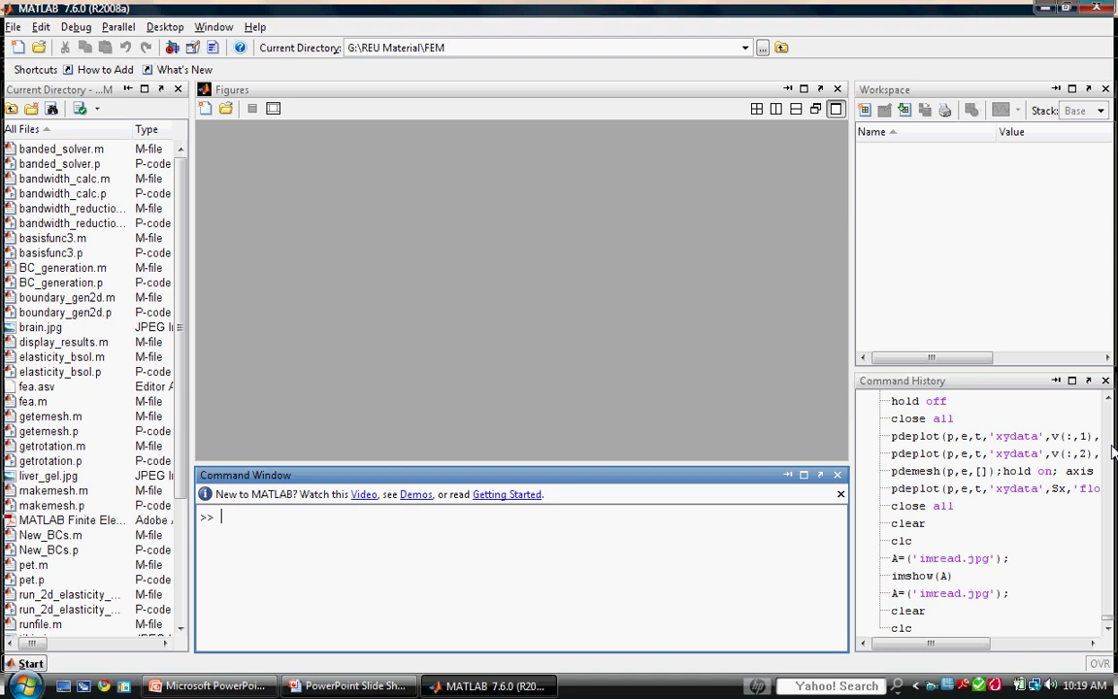
Read brain.jpg into variable A with imread and show it with imshow(A).
{"action": "type", "text": "A=imread('brain.jpg');"}
{"action": "key", "text": "Return"}
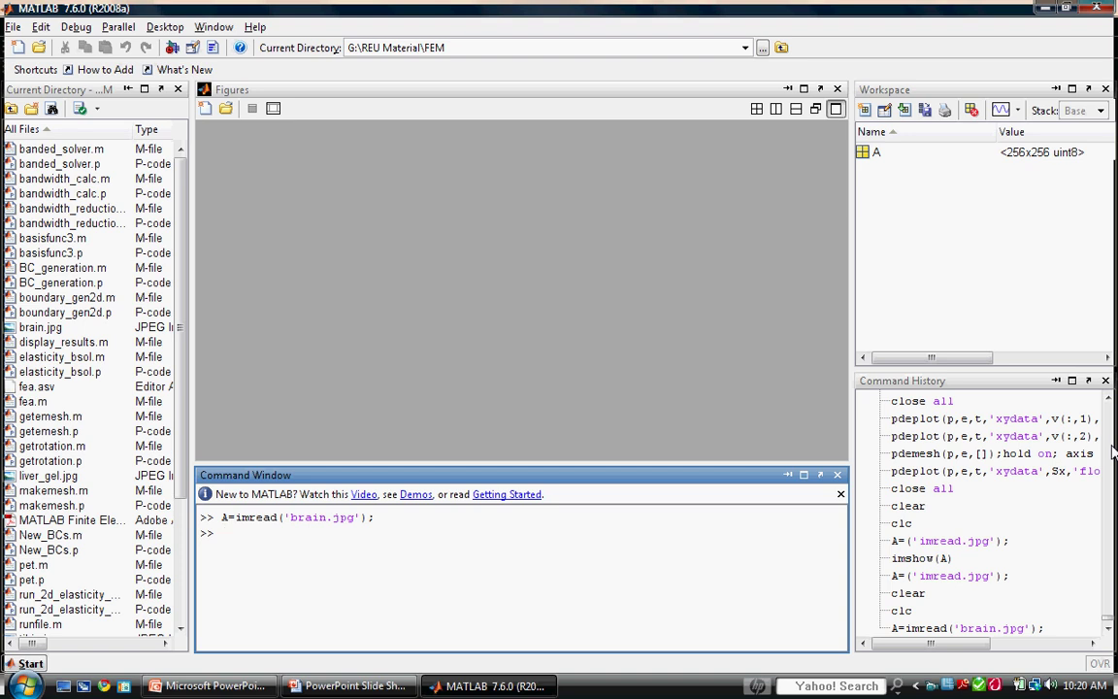
{"action": "type", "text": "imshow(A);"}
{"action": "key", "text": "Return"}
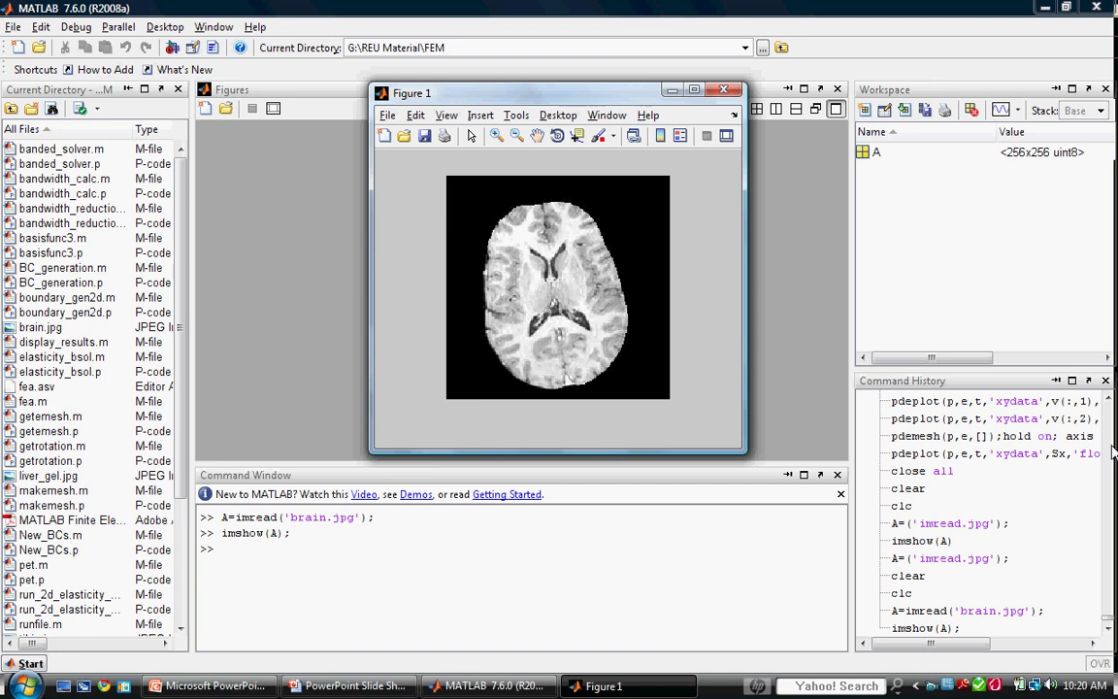
Run makemesh(A) on the brain image and specify 2 boundaries to digitize.
{"action": "type", "text": "makemesh"}
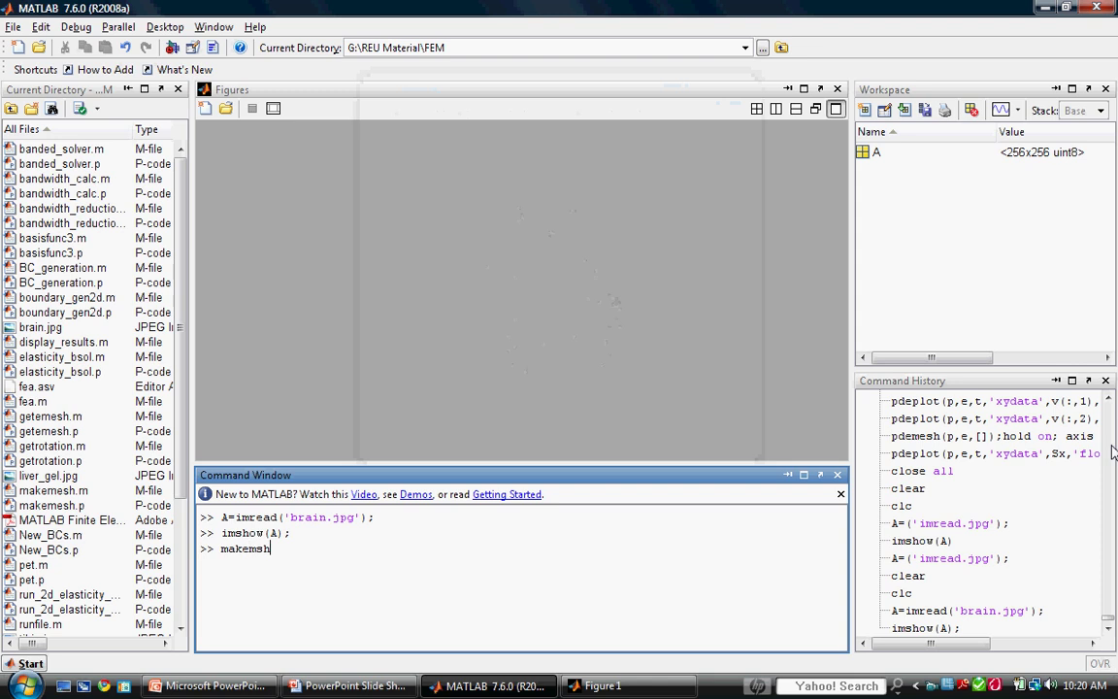
{"action": "type", "text": "(A);"}
{"action": "key", "text": "Return"}
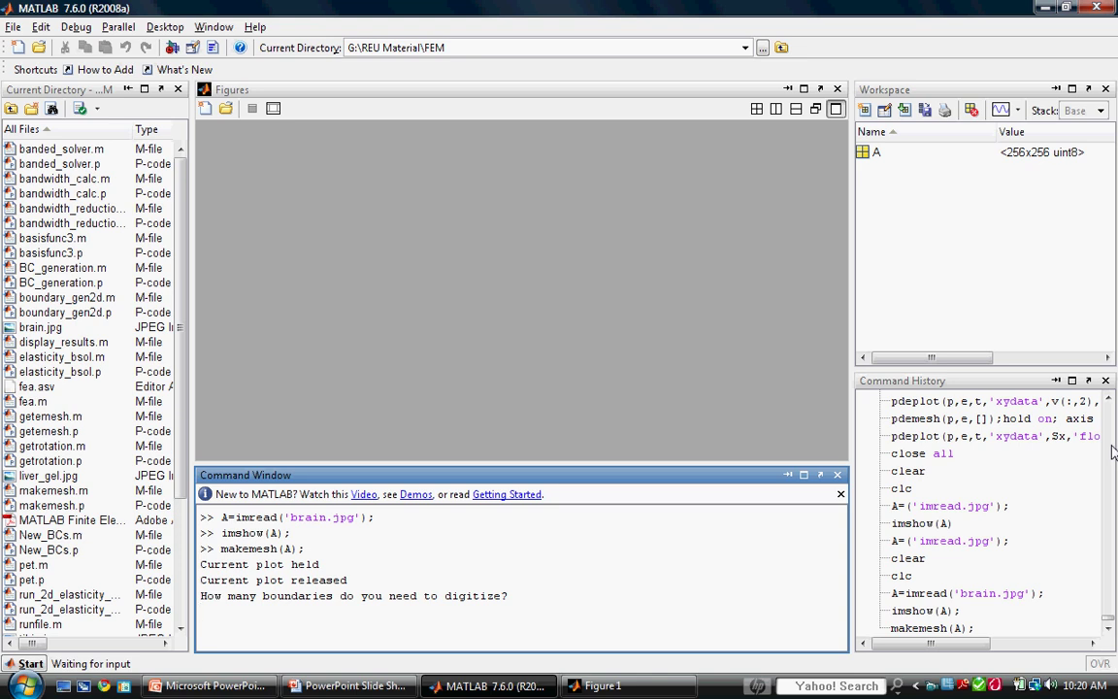
{"action": "type", "text": "2"}
{"action": "key", "text": "Return"}
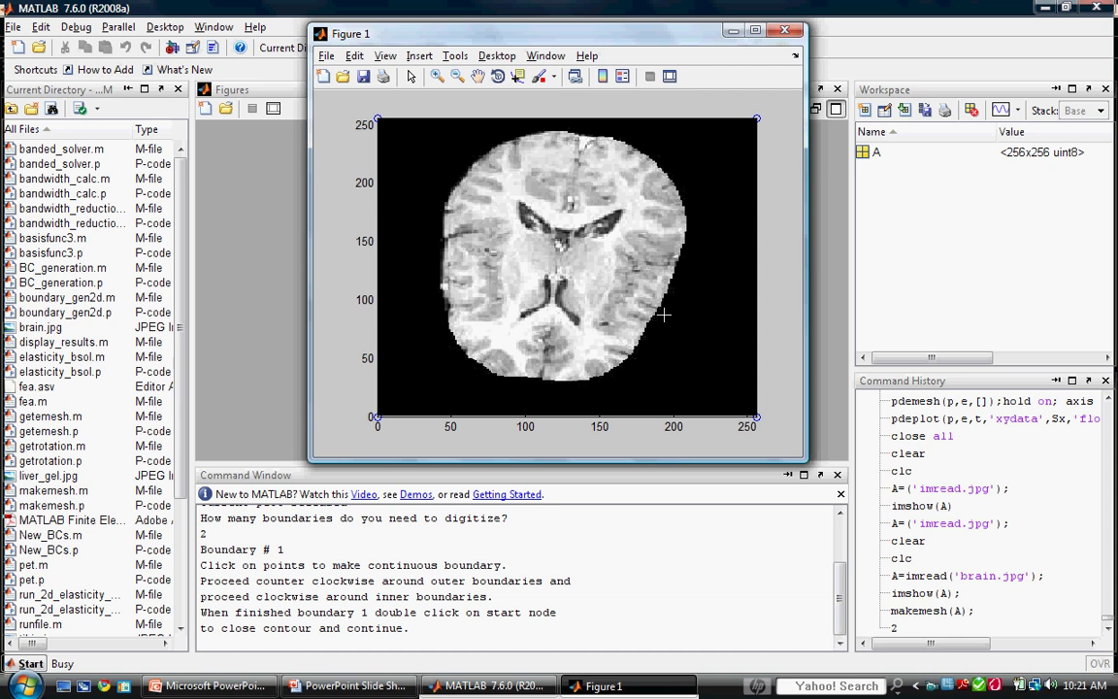
Place 20 counter-clockwise points around the brain edge and close the outline at its start node.
{"action": "left_click", "coordinate": [542, 380]}
{"action": "left_click", "coordinate": [586, 380]}
{"action": "left_click", "coordinate": [629, 361]}
{"action": "left_click", "coordinate": [656, 311]}
{"action": "left_click", "coordinate": [678, 258]}
{"action": "left_click", "coordinate": [688, 215]}
{"action": "left_click", "coordinate": [668, 180]}
{"action": "left_click", "coordinate": [645, 151]}
{"action": "left_click", "coordinate": [611, 136]}
{"action": "left_click", "coordinate": [564, 130]}
{"action": "left_click", "coordinate": [515, 135]}
{"action": "left_click", "coordinate": [475, 161]}
{"action": "left_click", "coordinate": [448, 194]}
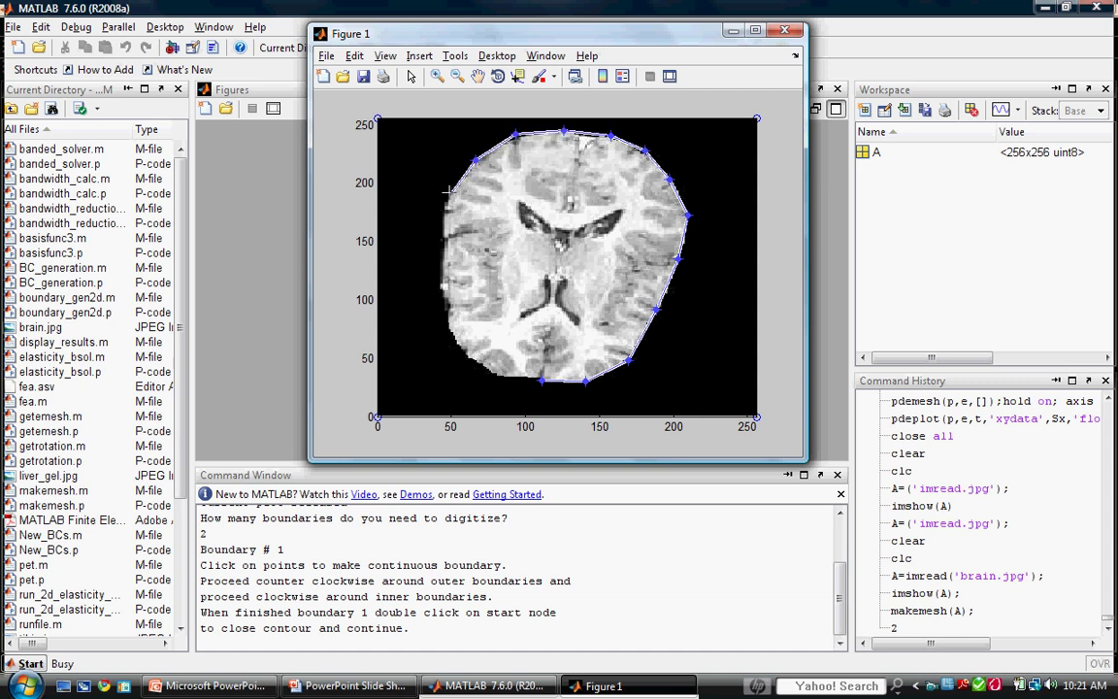
{"action": "left_click", "coordinate": [442, 247]}
{"action": "left_click", "coordinate": [443, 281]}
{"action": "left_click", "coordinate": [444, 308]}
{"action": "left_click", "coordinate": [456, 345]}
{"action": "left_click", "coordinate": [486, 367]}
{"action": "left_click", "coordinate": [527, 380]}
{"action": "left_click", "coordinate": [543, 378]}
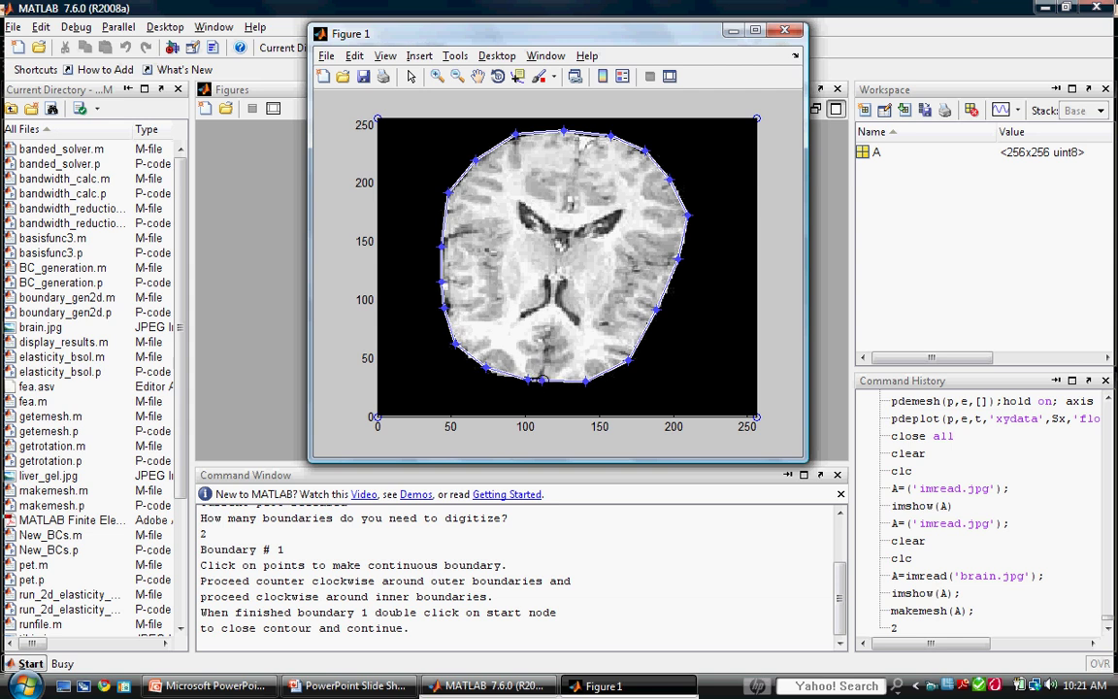
{"action": "double_click", "coordinate": [542, 380]}
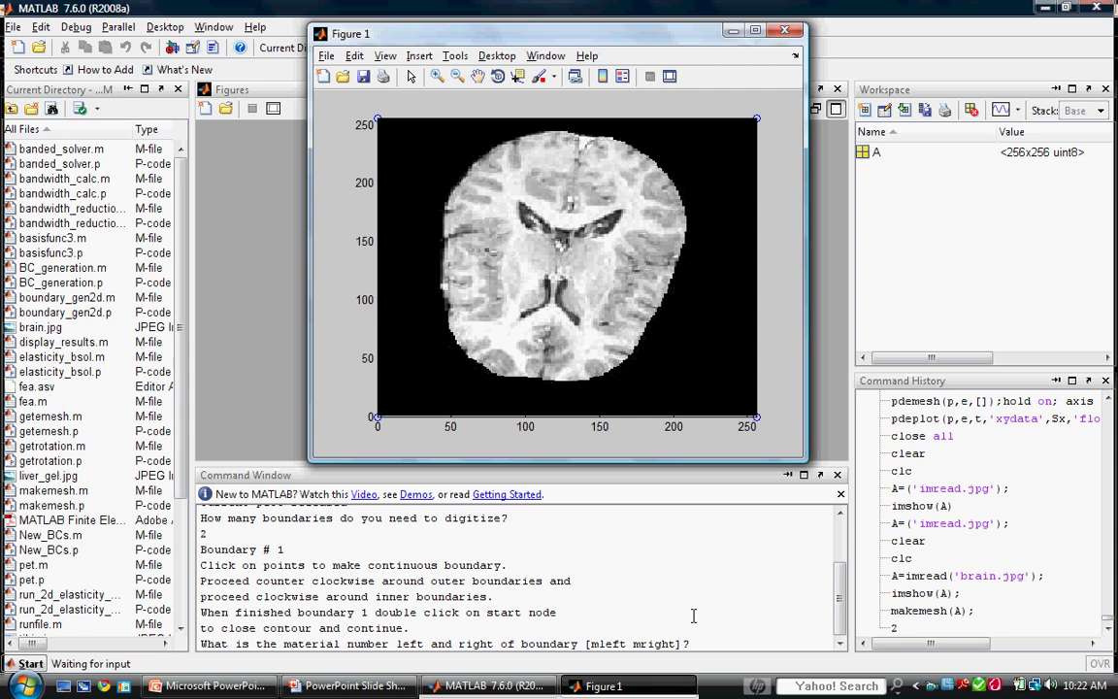
Enter [1 0] as boundary 1's materials: 1 inside, 0 outside.
{"action": "left_click", "coordinate": [714, 643]}
{"action": "type", "text": "[1 0"}
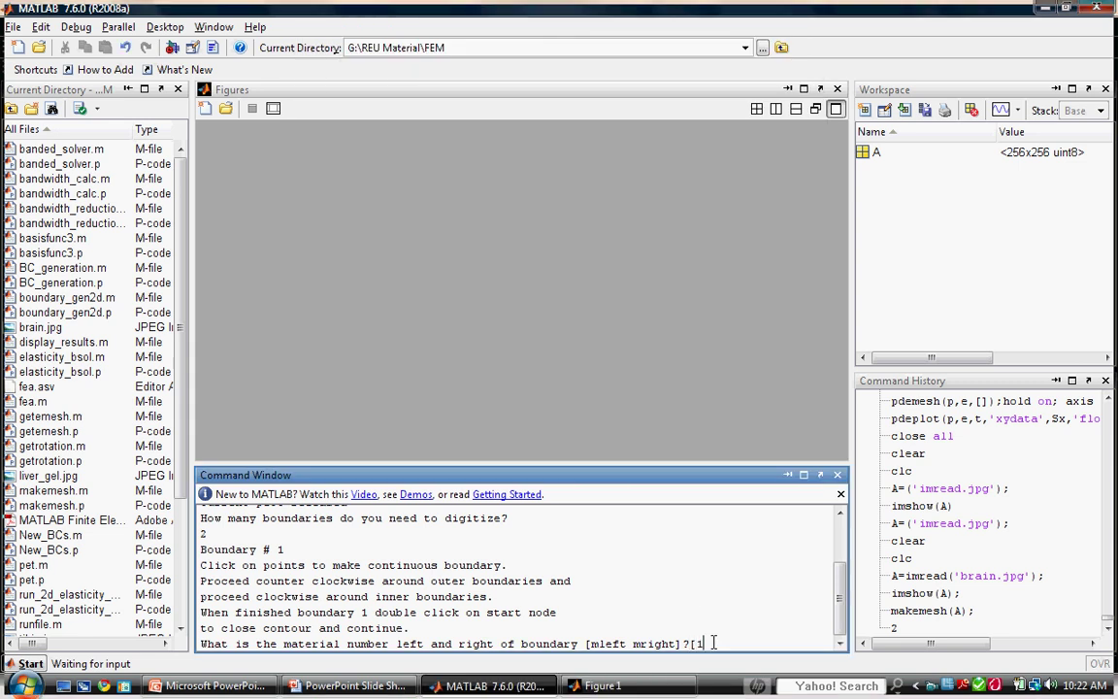
{"action": "type", "text": "]"}
{"action": "key", "text": "Return"}
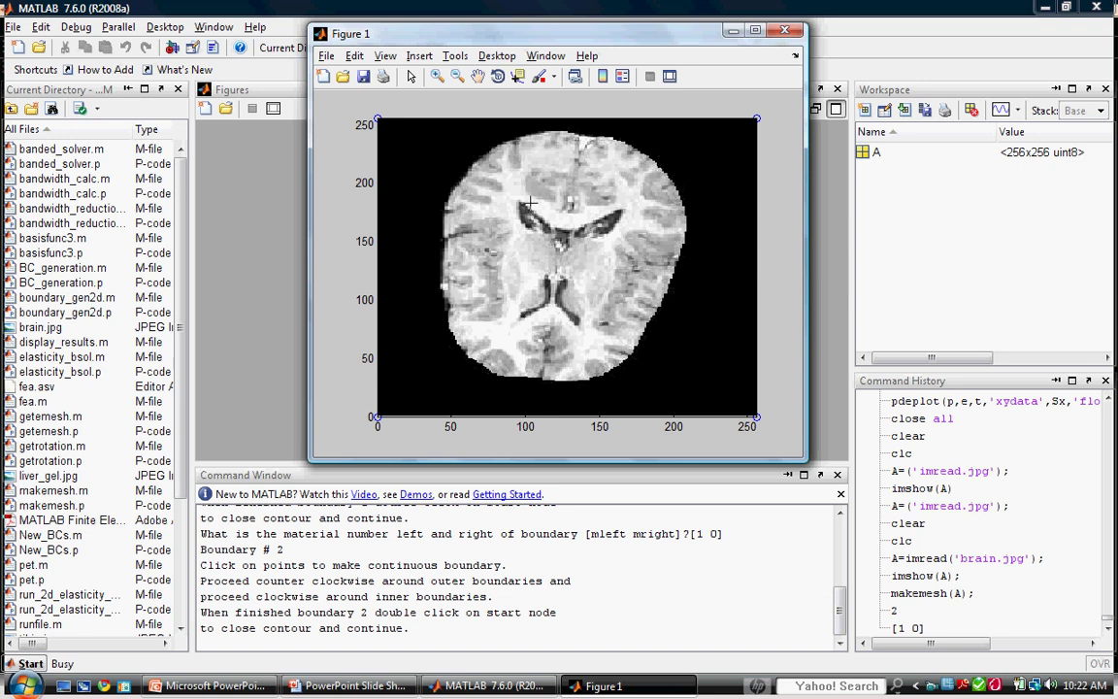
Place 13 clockwise points around the central ventricles and close the outline at its start node.
{"action": "left_click", "coordinate": [518, 200]}
{"action": "left_click", "coordinate": [541, 215]}
{"action": "left_click", "coordinate": [560, 228]}
{"action": "left_click", "coordinate": [583, 226]}
{"action": "left_click", "coordinate": [606, 214]}
{"action": "left_click", "coordinate": [622, 208]}
{"action": "left_click", "coordinate": [617, 226]}
{"action": "left_click", "coordinate": [600, 236]}
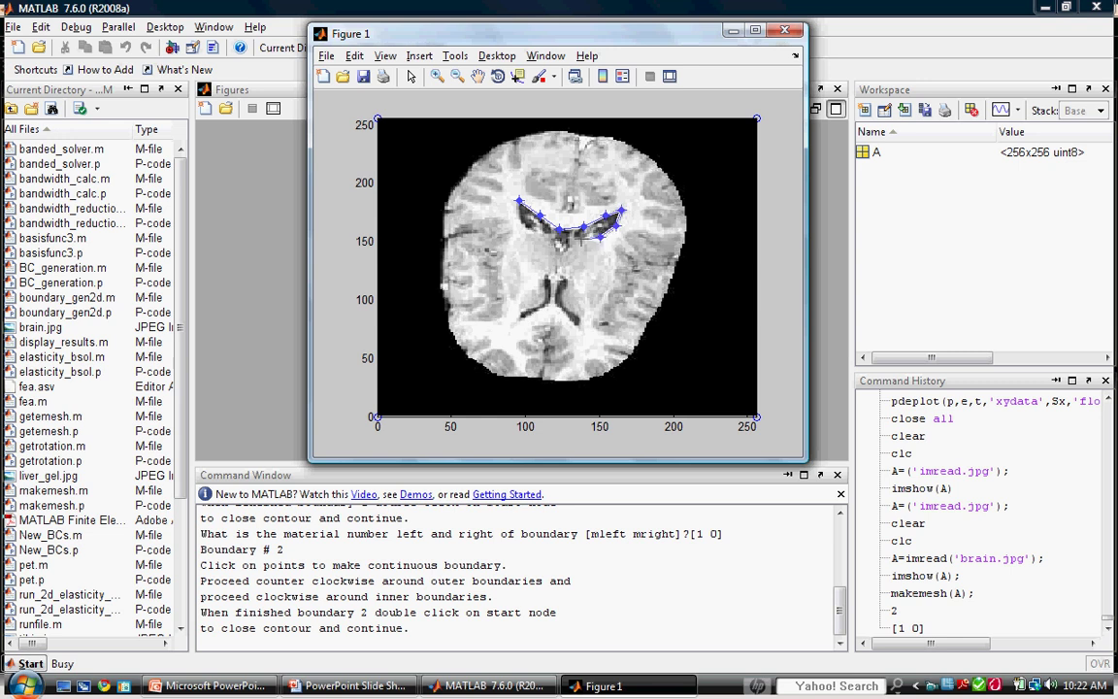
{"action": "left_click", "coordinate": [576, 240]}
{"action": "left_click", "coordinate": [570, 251]}
{"action": "left_click", "coordinate": [561, 254]}
{"action": "left_click", "coordinate": [540, 235]}
{"action": "left_click", "coordinate": [521, 223]}
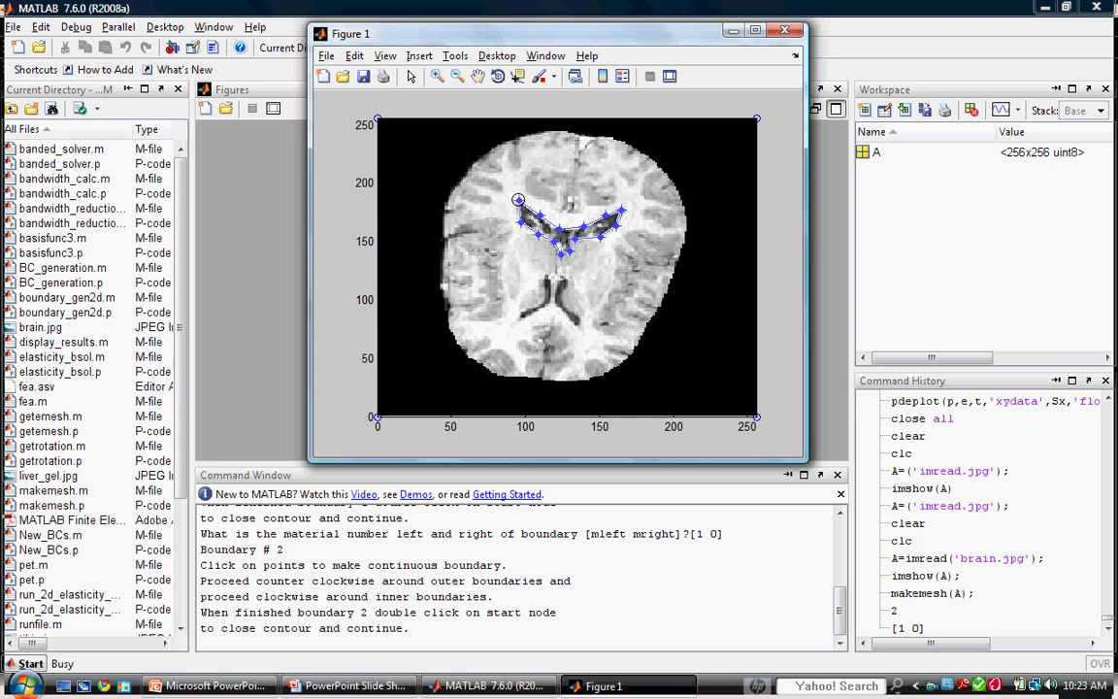
{"action": "double_click", "coordinate": [519, 200]}
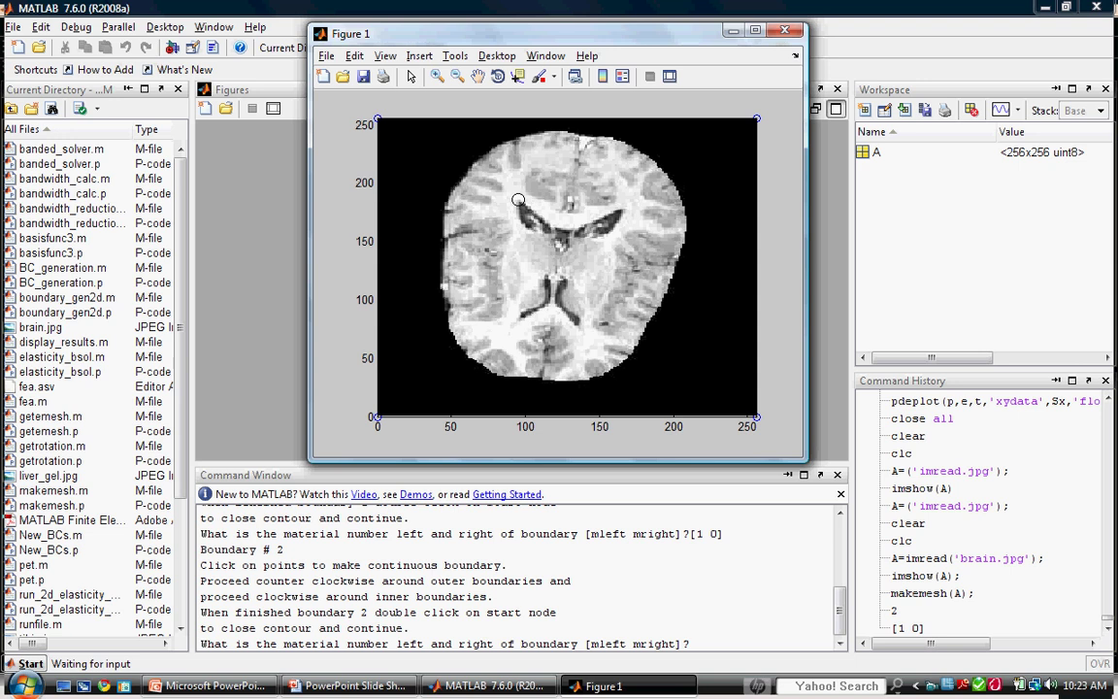
Enter [1 2] as the ventricle boundary's materials to generate the two-material mesh.
{"action": "left_click", "coordinate": [739, 638]}
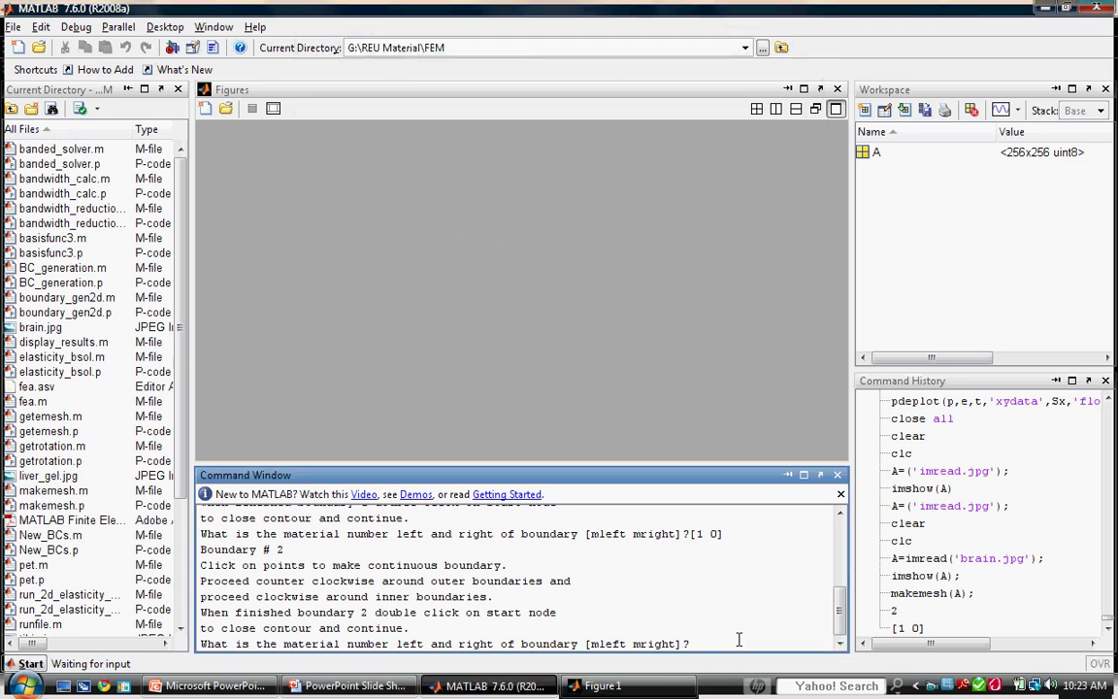
{"action": "type", "text": "[1 2]"}
{"action": "key", "text": "Return"}
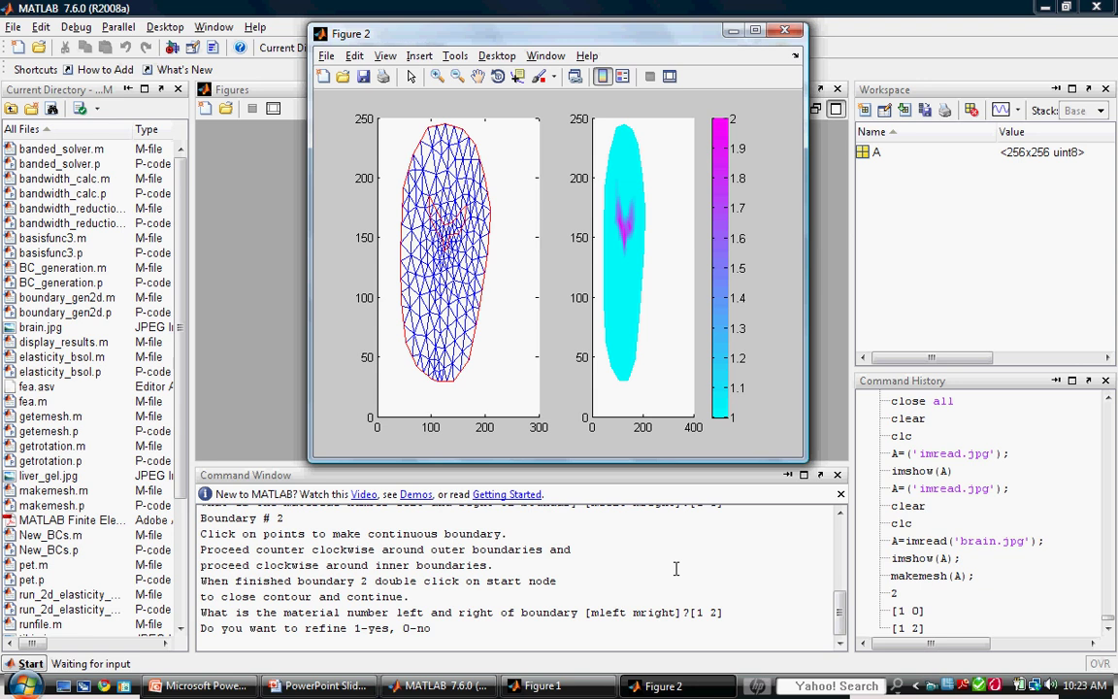
Refine the brain mesh twice by answering 1 at the refine prompt.
{"action": "left_click", "coordinate": [572, 642]}
{"action": "type", "text": "1"}
{"action": "key", "text": "Return"}
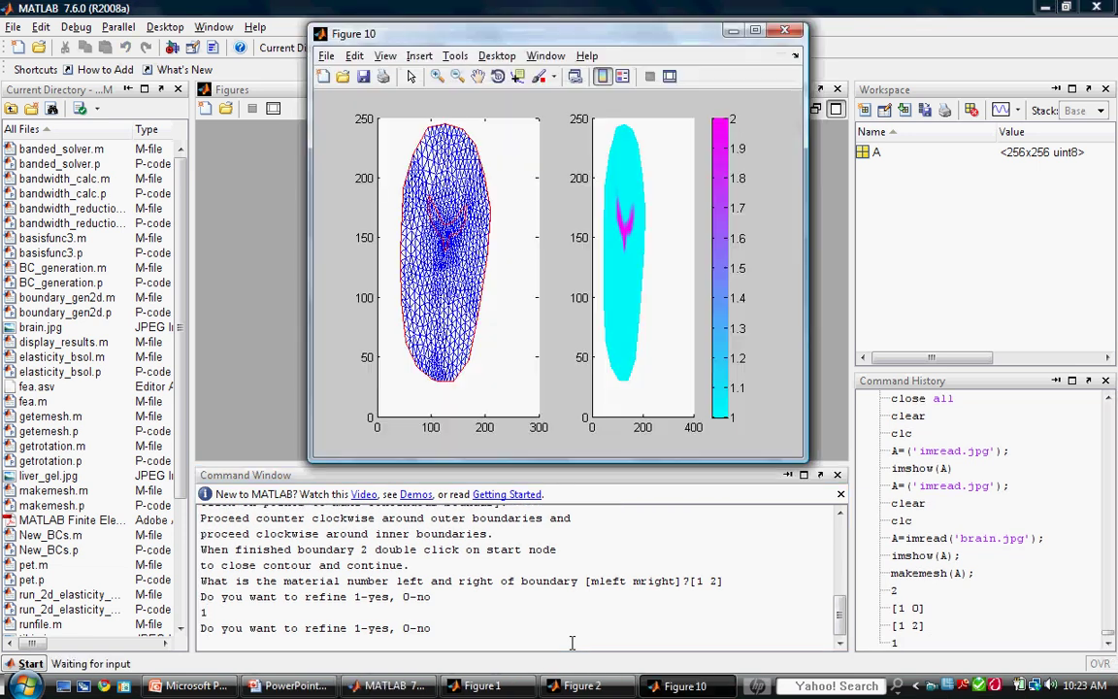
{"action": "left_click", "coordinate": [532, 642]}
{"action": "type", "text": "1"}
{"action": "key", "text": "Return"}
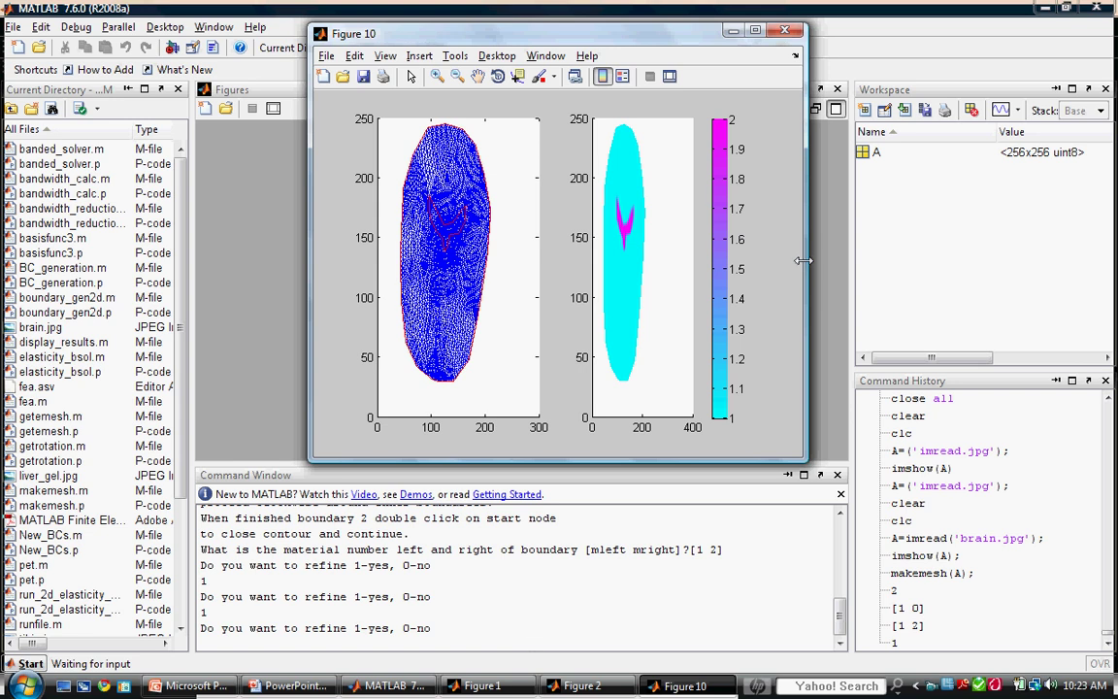
Dock the refined mesh figure and answer 0 to accept the mesh.
{"action": "left_click", "coordinate": [795, 57]}
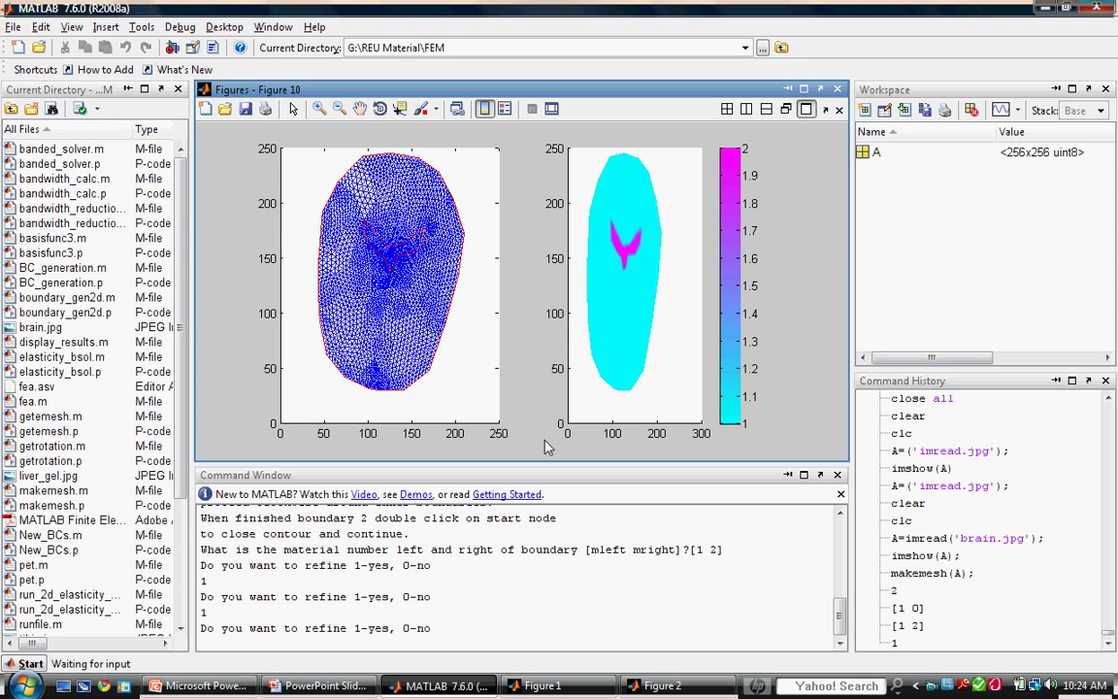
{"action": "left_click", "coordinate": [538, 619]}
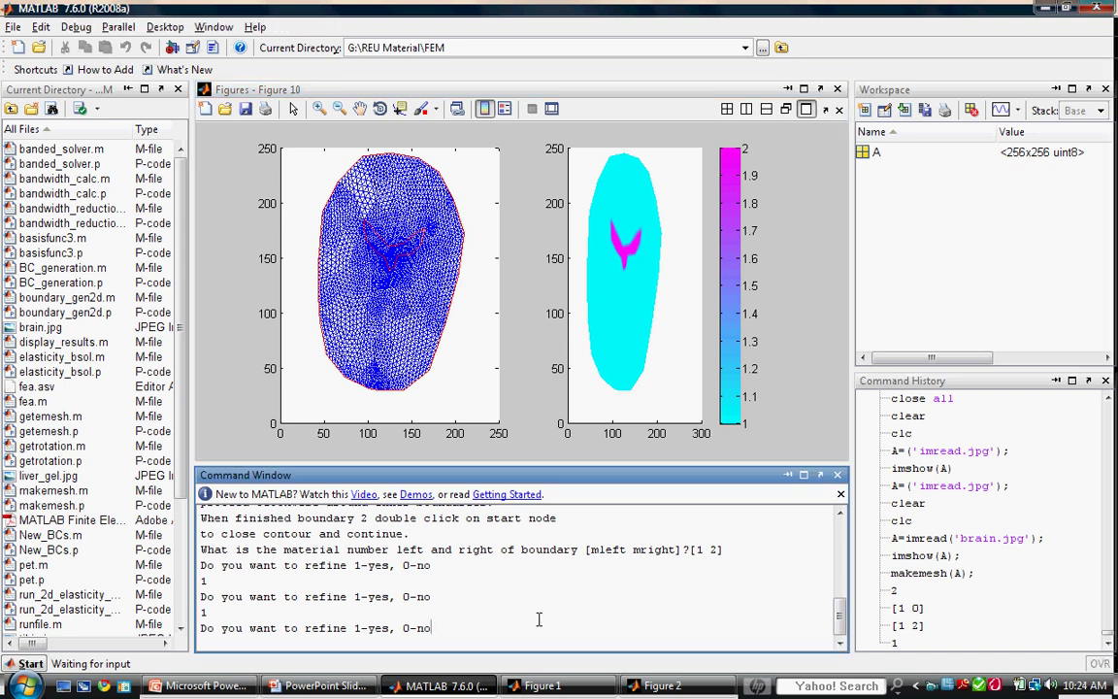
{"action": "type", "text": "0"}
{"action": "key", "text": "Return"}
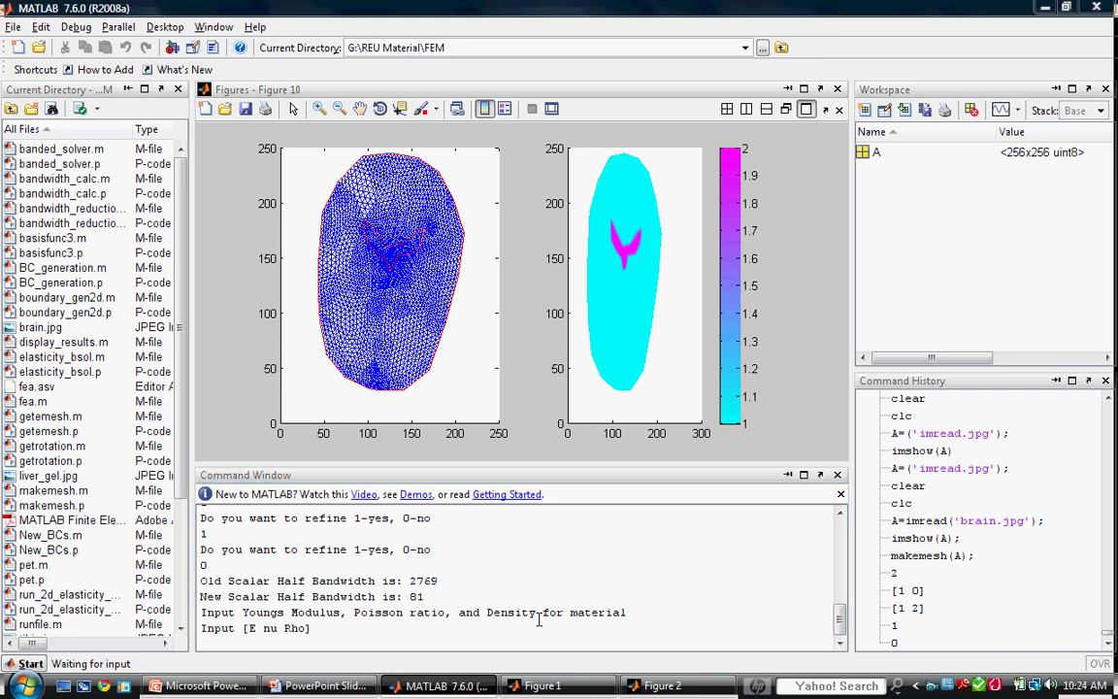
{"action": "key", "text": "alt+Tab"}
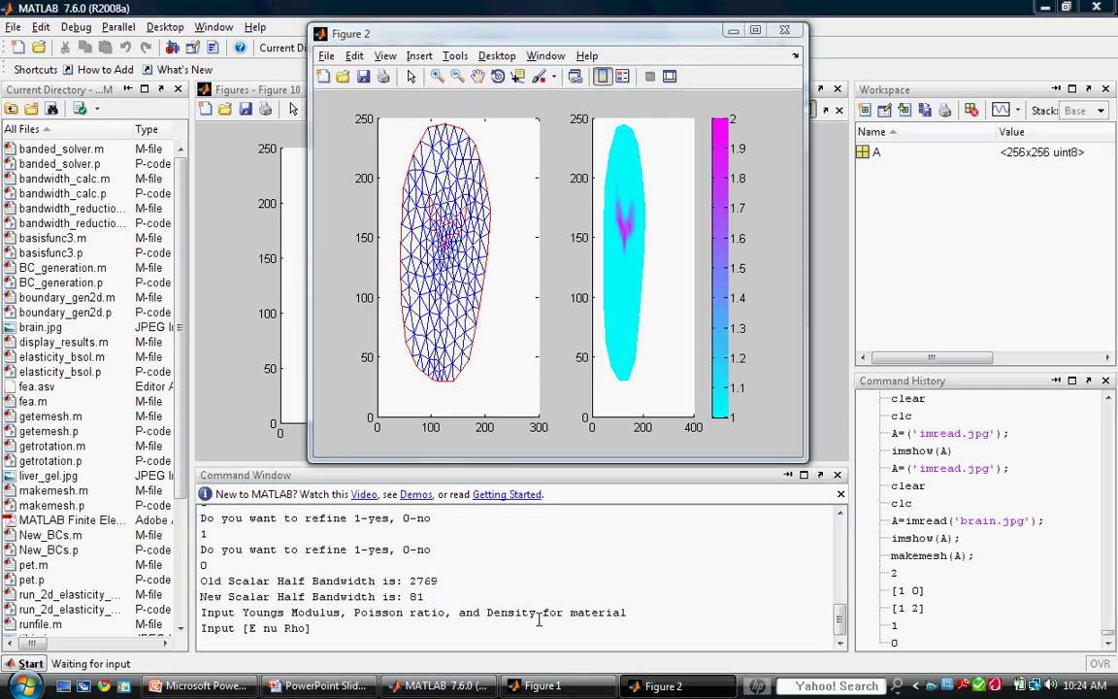
{"action": "key", "text": "alt+Tab"}
{"action": "key", "text": "alt+Tab"}
{"action": "key", "text": "alt+Tab"}
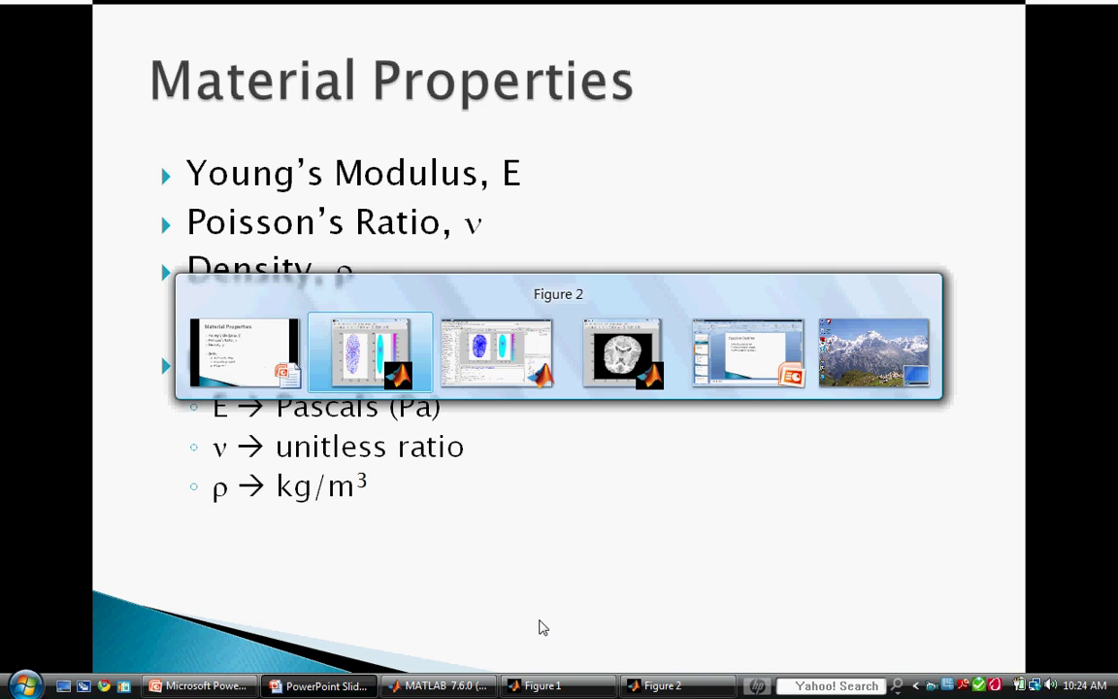
{"action": "key", "text": "alt+Tab"}
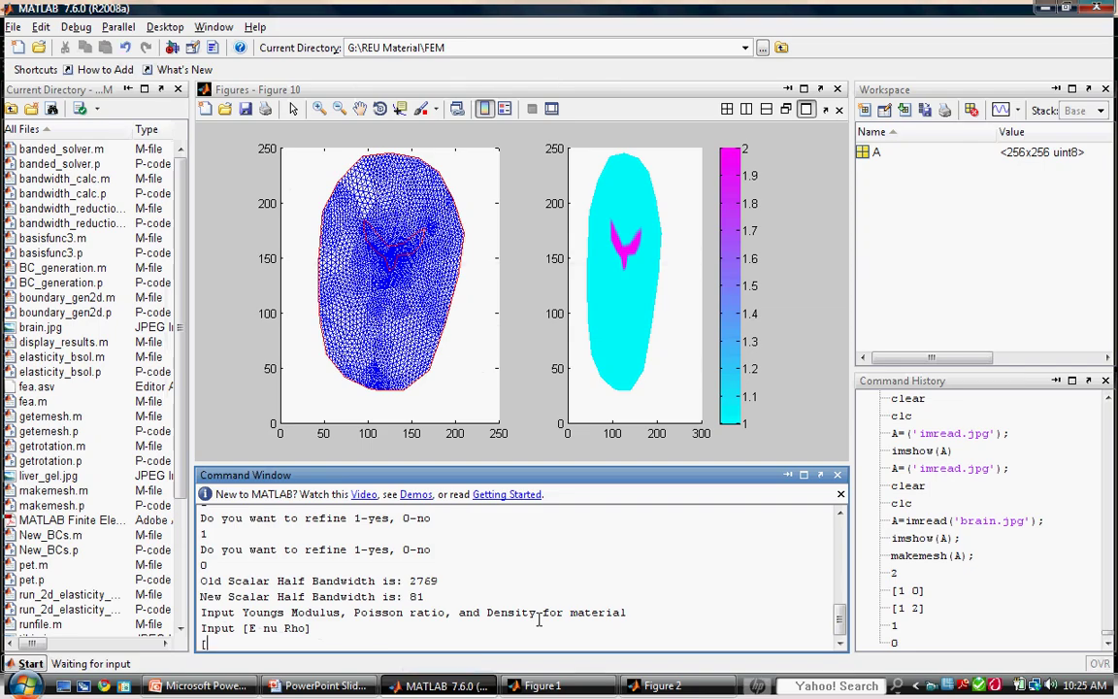
Enter [2100 .45 1000] for material 1 and [1 .49 1000] for material 2.
{"action": "type", "text": "[2100 .45 1000]"}
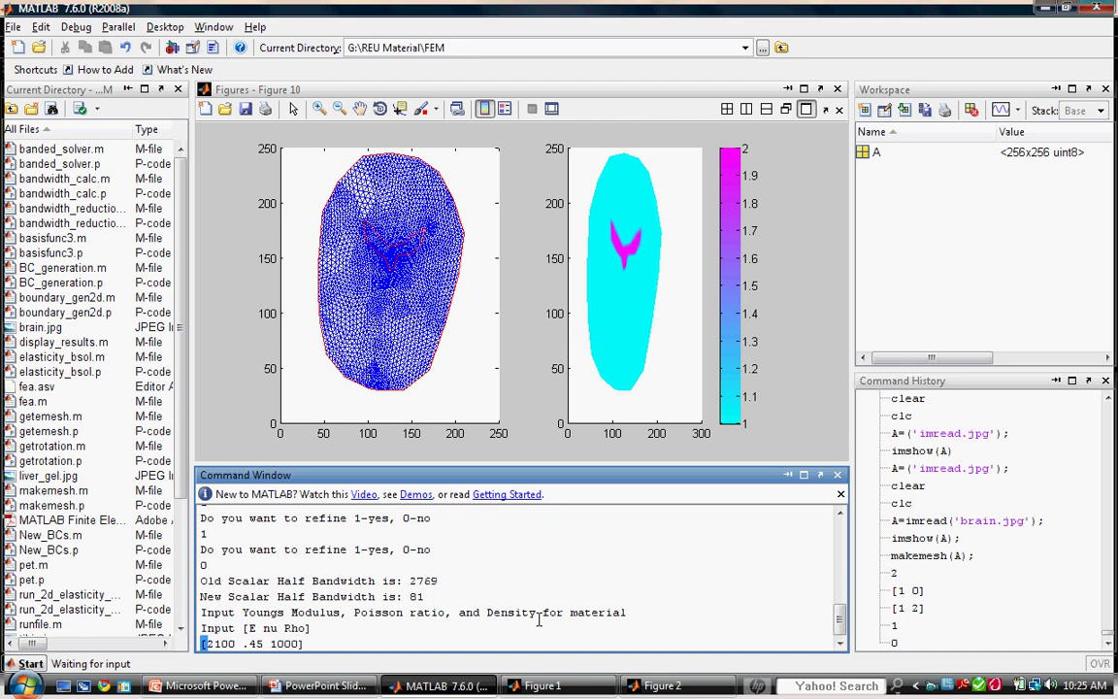
{"action": "key", "text": "Return"}
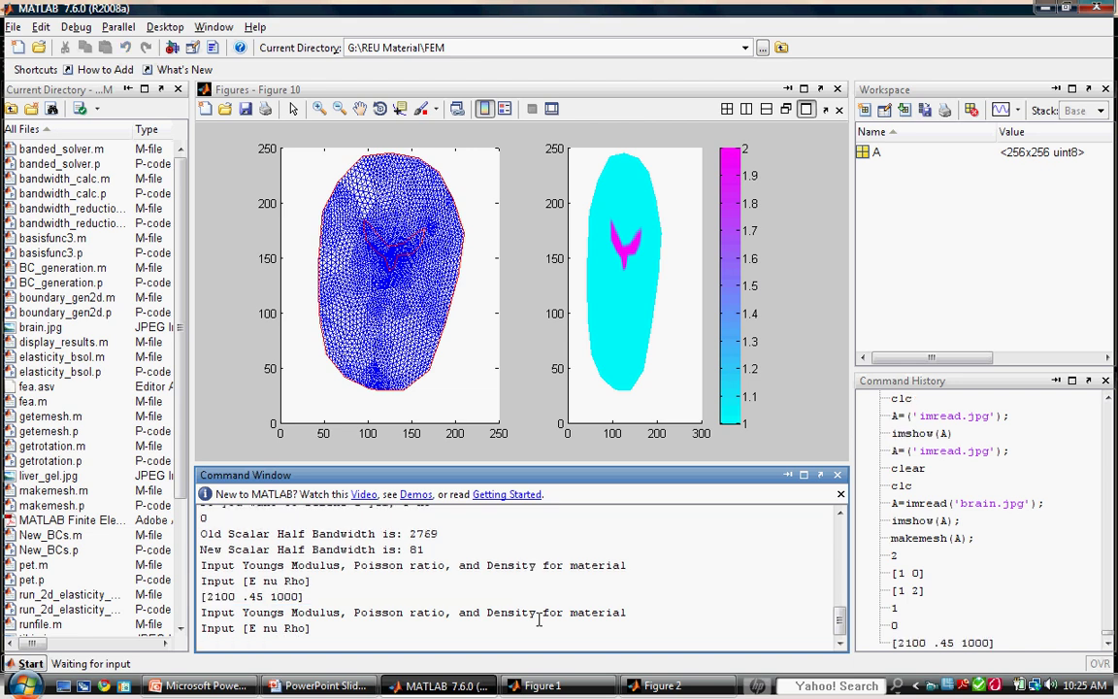
{"action": "type", "text": "[1 .49 1000]"}
{"action": "key", "text": "Return"}
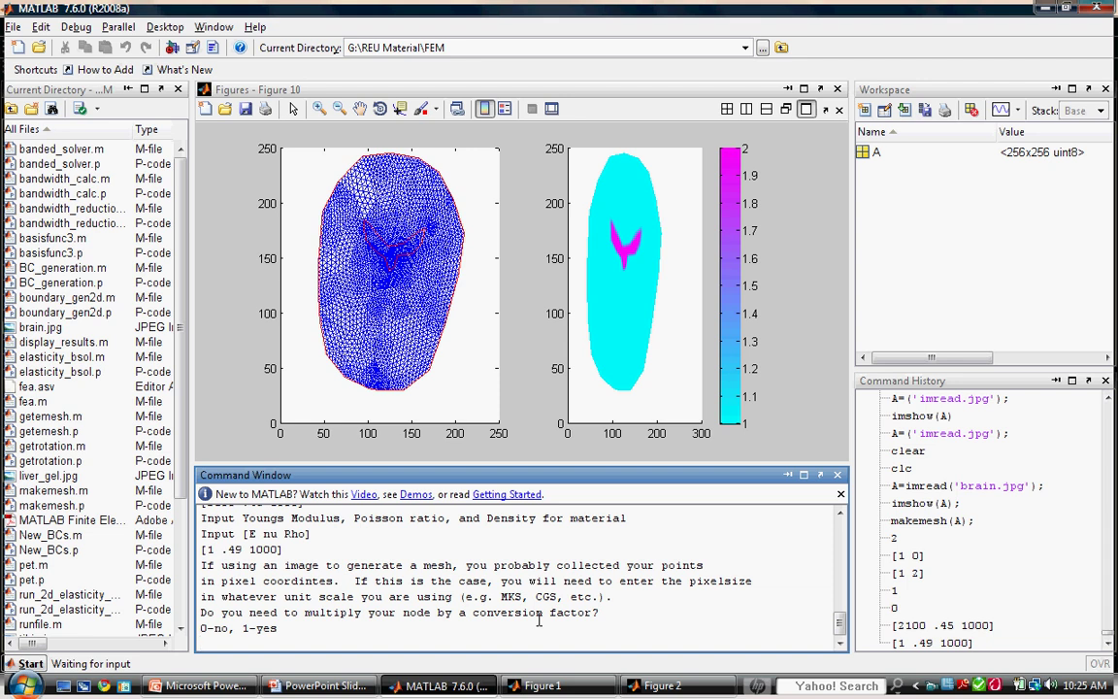
Answer 1 to apply a node conversion factor and give a pixel size of 1e-3.
{"action": "type", "text": "1"}
{"action": "key", "text": "Return"}
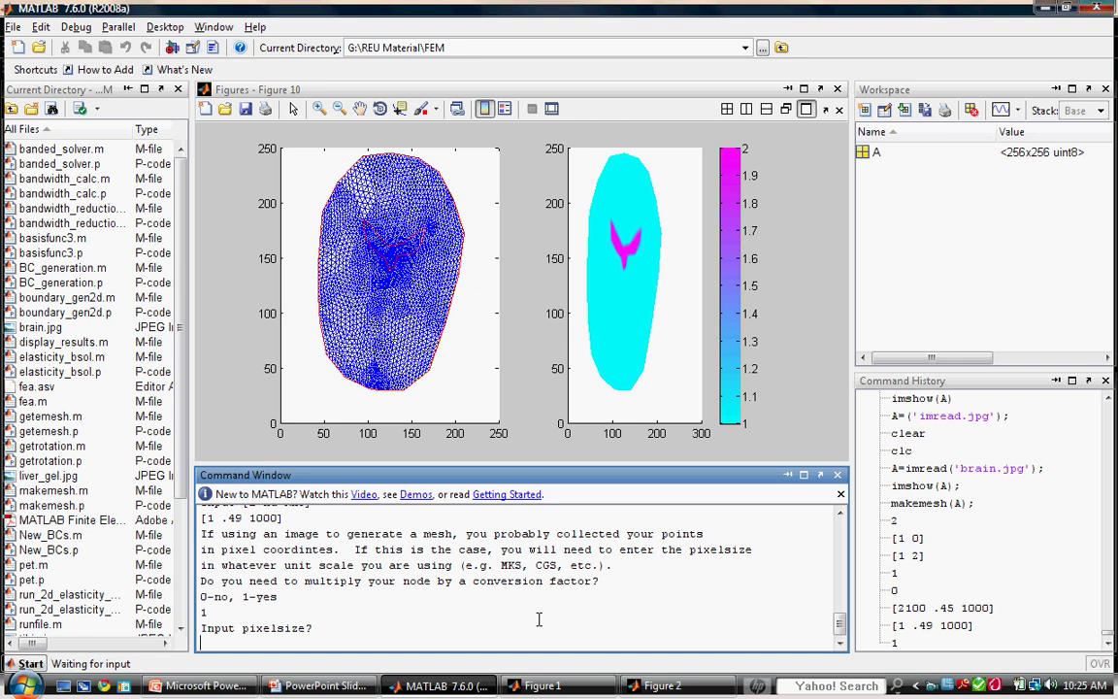
{"action": "type", "text": "1e-3"}
{"action": "key", "text": "Return"}
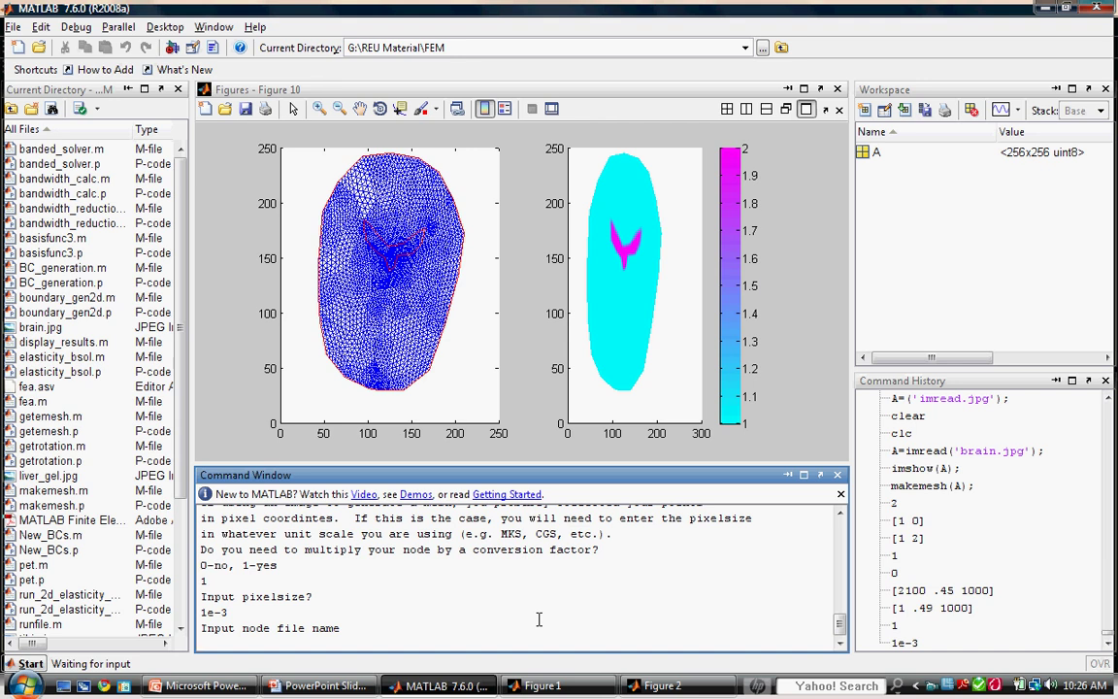
Name the output files brain.nod, brain.elm, brain.bel and brain.prop.
{"action": "type", "text": "brain.nod"}
{"action": "key", "text": "Return"}
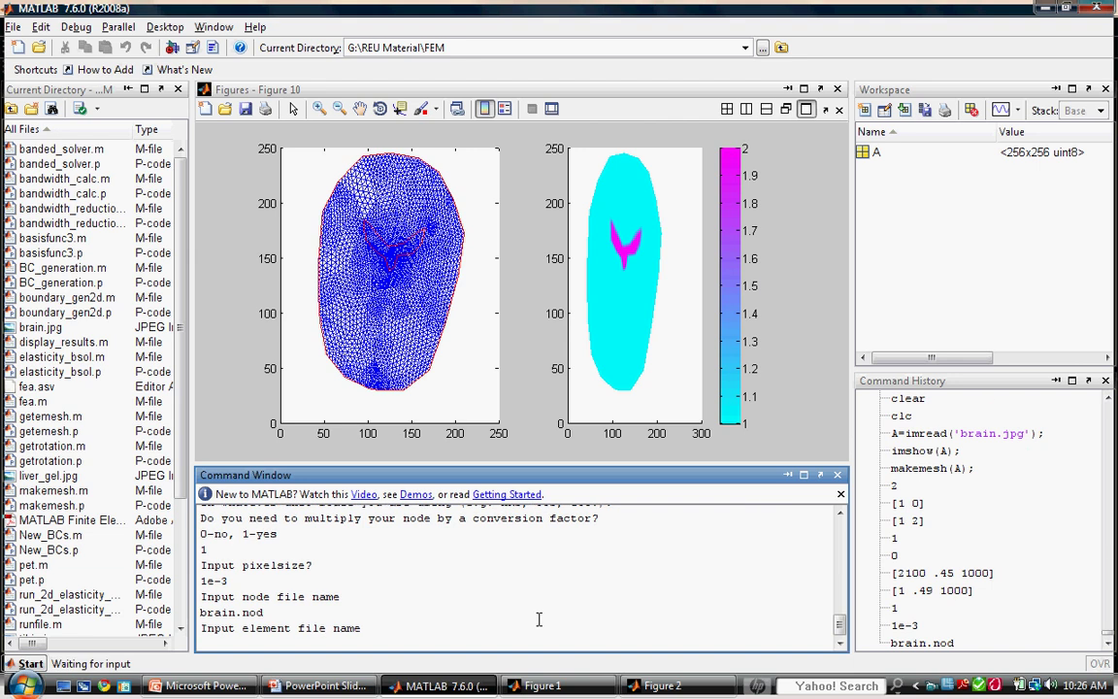
{"action": "type", "text": "brain.elm"}
{"action": "key", "text": "Return"}
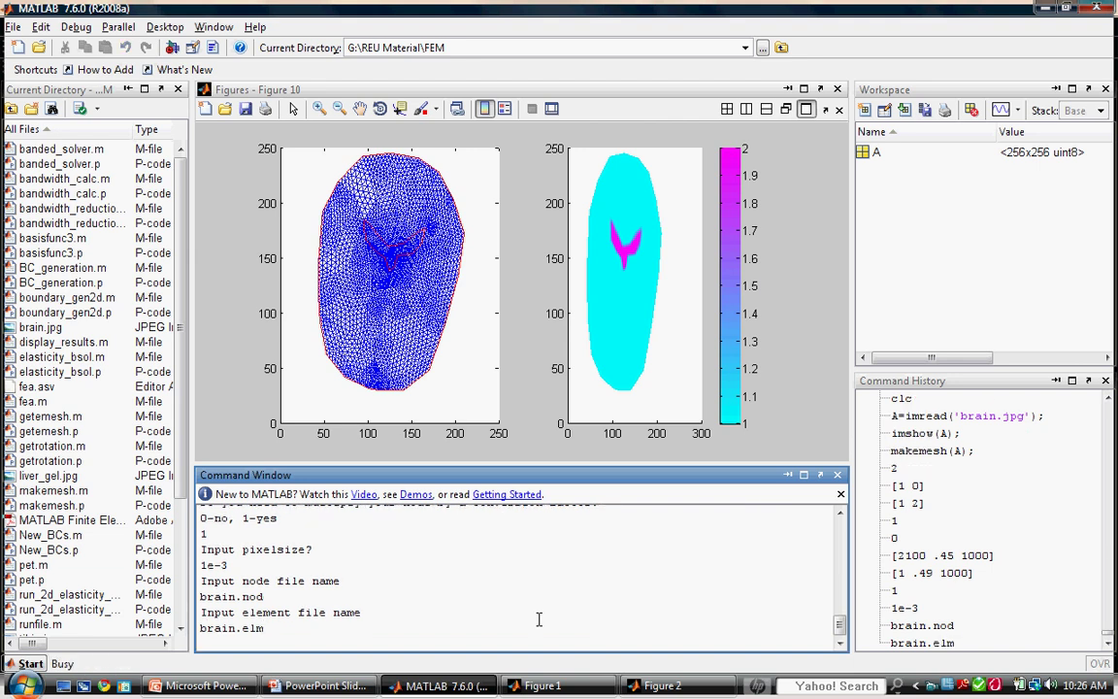
{"action": "type", "text": "brain.bel"}
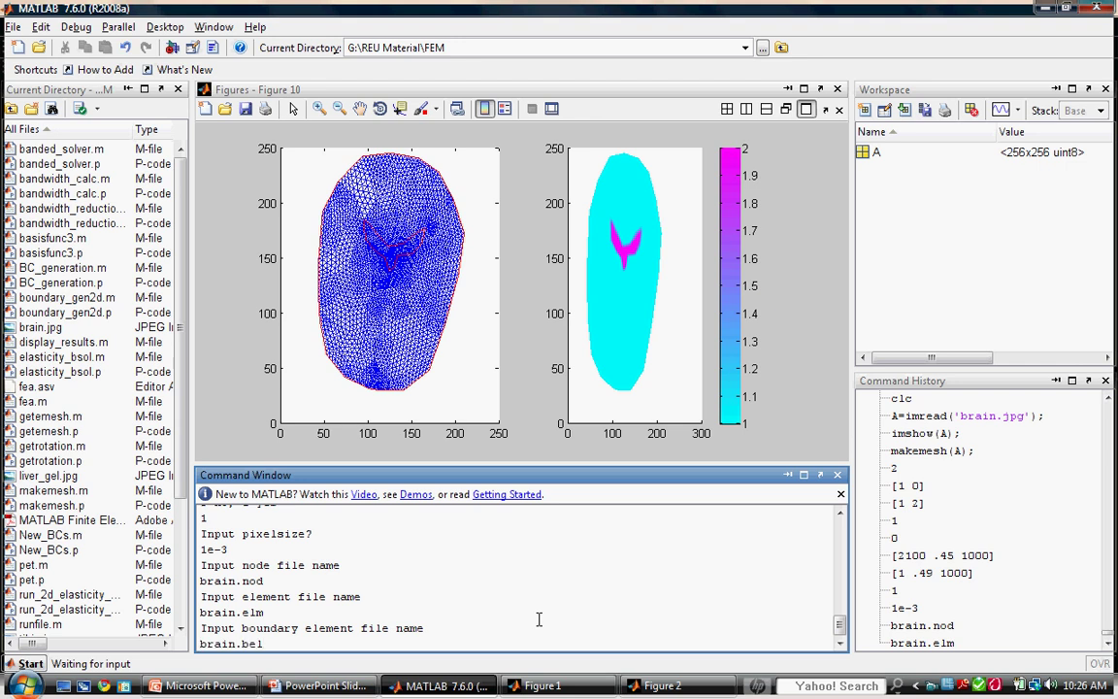
{"action": "key", "text": "Return"}
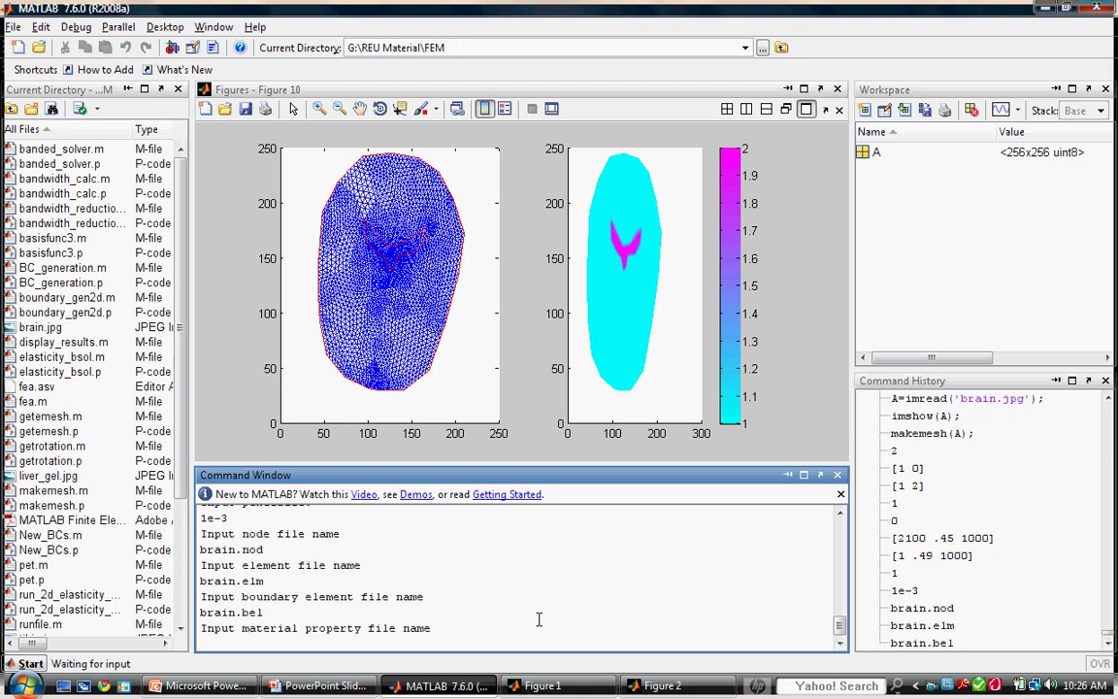
{"action": "type", "text": "brain.prop"}
{"action": "key", "text": "Return"}
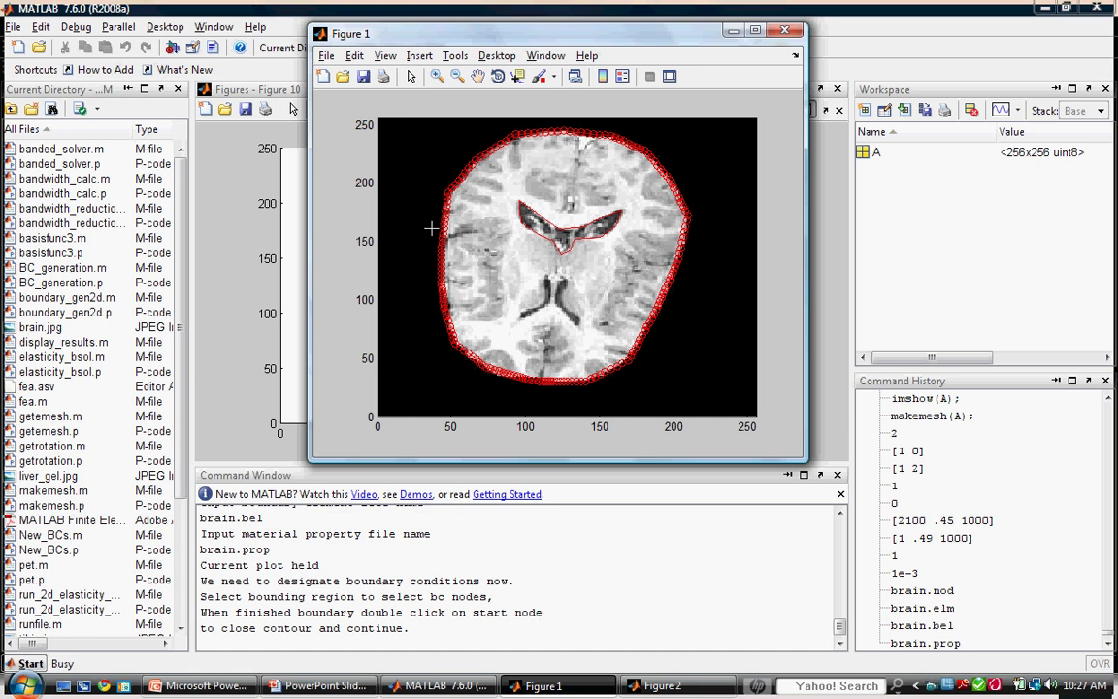
In Figure 1, draw a four-corner polygon around the brain's left outer edge to select its nodes.
{"action": "left_click", "coordinate": [430, 187]}
{"action": "left_click", "coordinate": [428, 319]}
{"action": "left_click", "coordinate": [471, 316]}
{"action": "left_click", "coordinate": [476, 185]}
{"action": "double_click", "coordinate": [430, 187]}
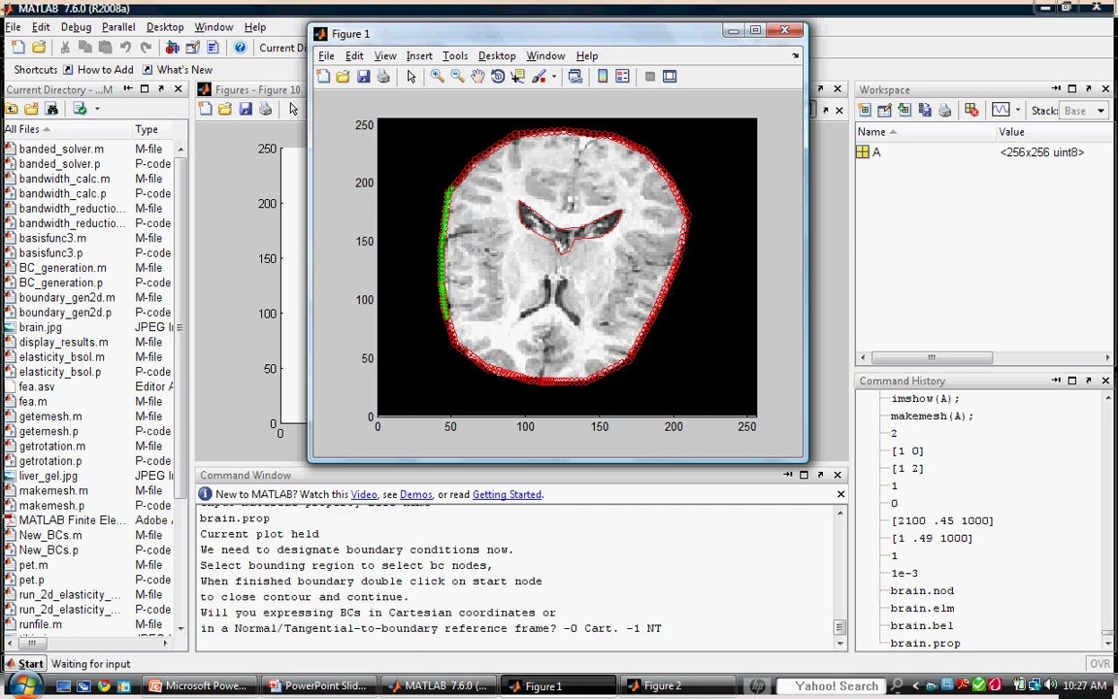
Choose the normal/tangential frame and set a -1e-3 normal and 0 tangential displacement.
{"action": "left_click", "coordinate": [296, 641]}
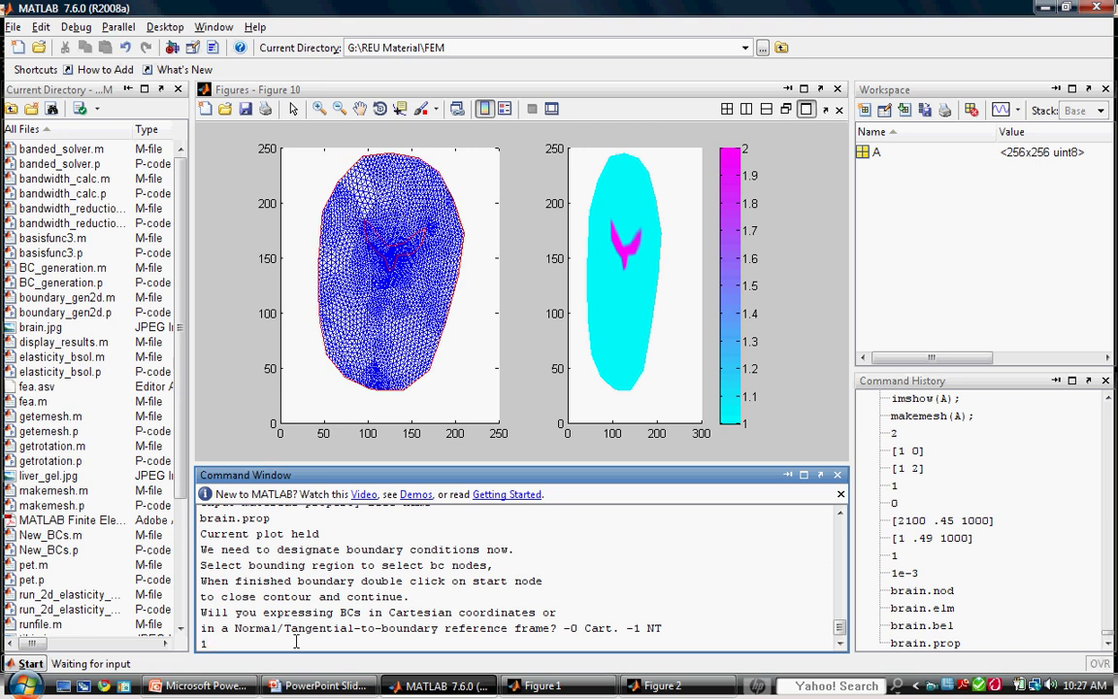
{"action": "type", "text": "1"}
{"action": "key", "text": "Return"}
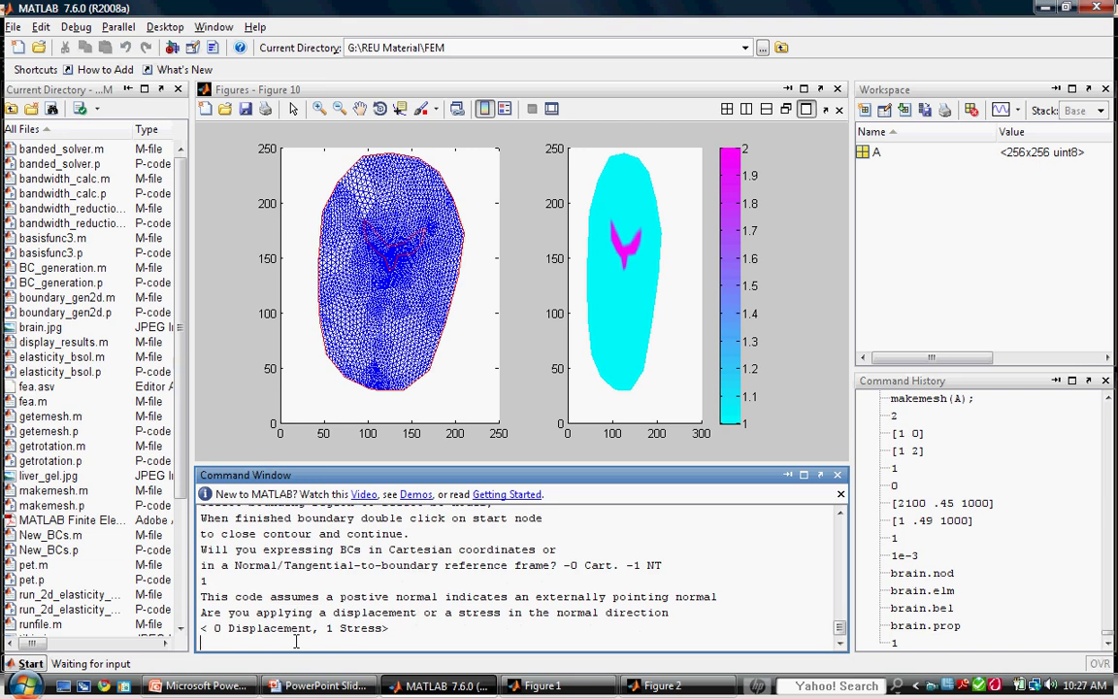
{"action": "type", "text": "0"}
{"action": "key", "text": "Return"}
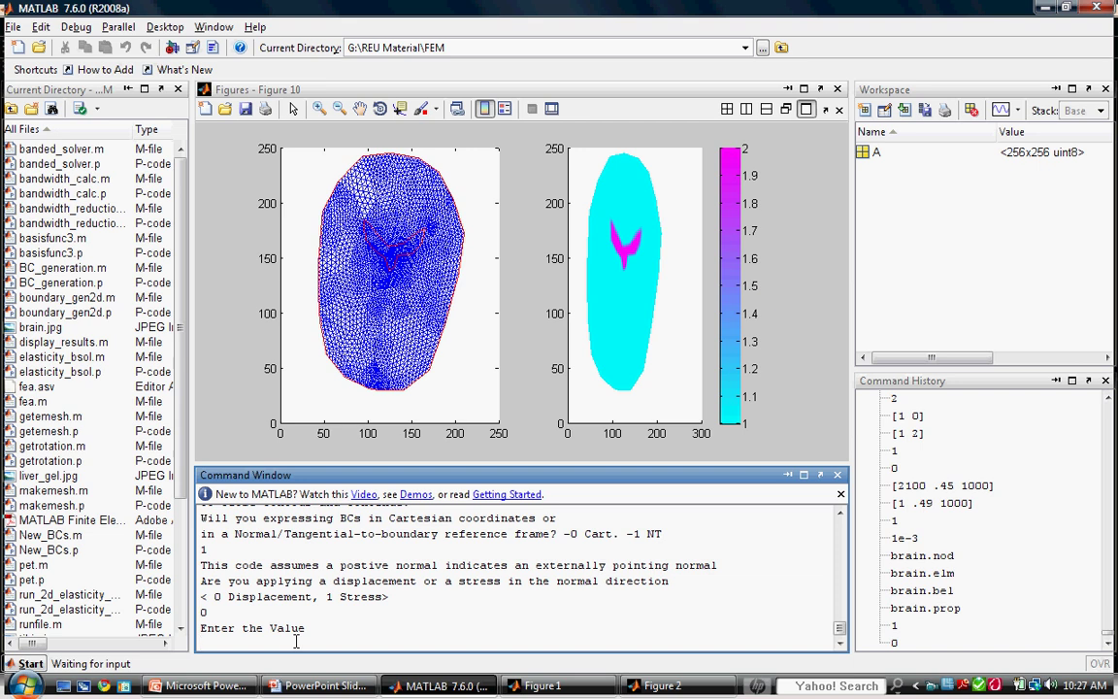
{"action": "type", "text": "-1e-3"}
{"action": "key", "text": "Return"}
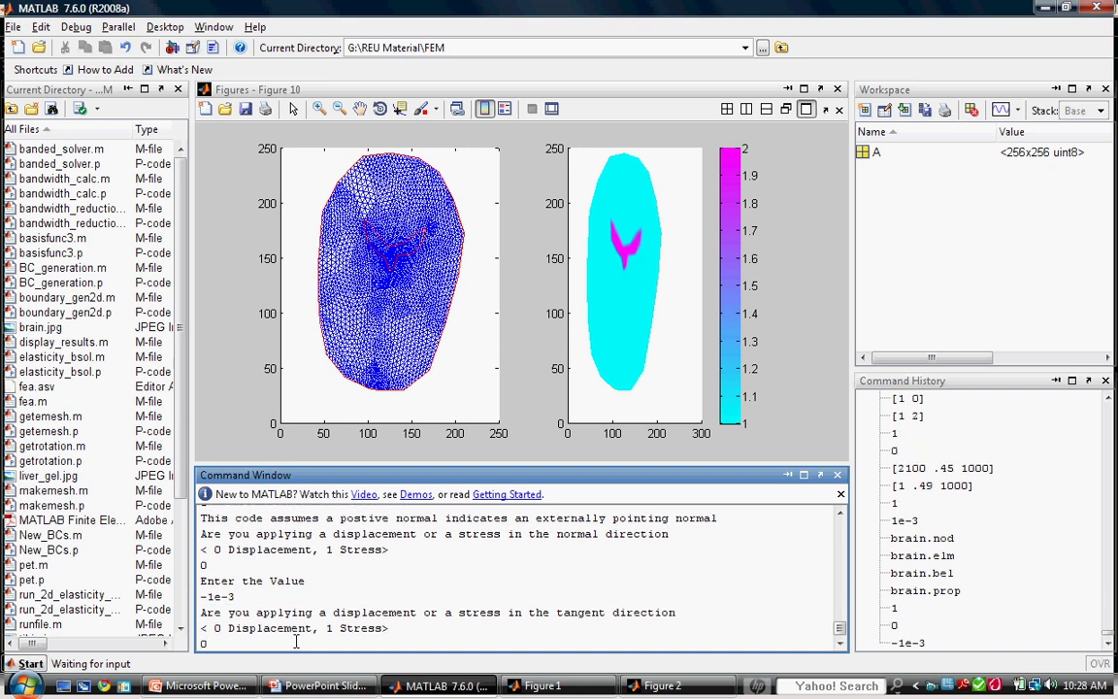
{"action": "type", "text": "0"}
{"action": "key", "text": "Return"}
{"action": "type", "text": "0"}
{"action": "key", "text": "Return"}
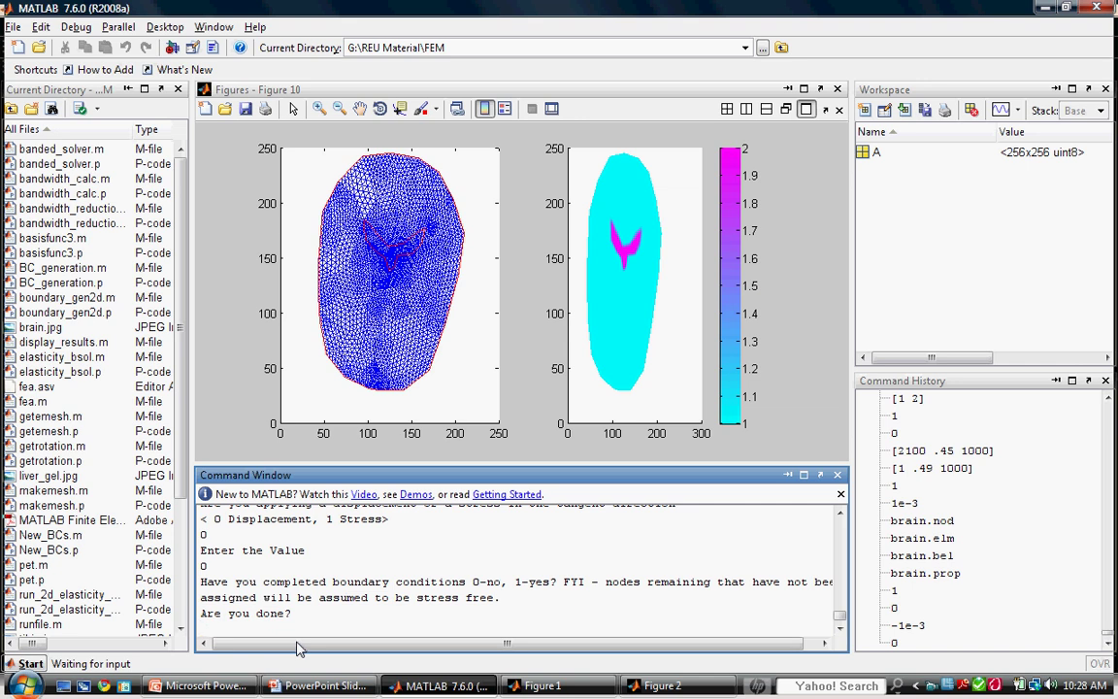
Request another boundary condition and outline the brain's right outer edge nodes in Figure 1.
{"action": "type", "text": "0"}
{"action": "key", "text": "Return"}
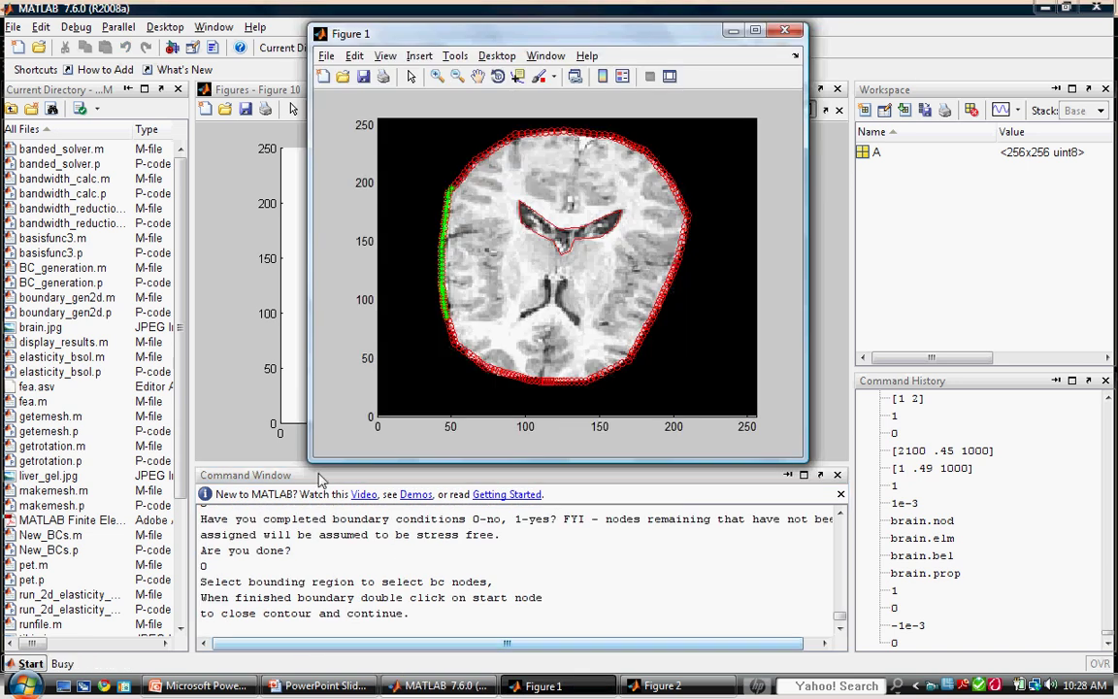
{"action": "left_click", "coordinate": [661, 190]}
{"action": "left_click", "coordinate": [621, 342]}
{"action": "left_click", "coordinate": [666, 352]}
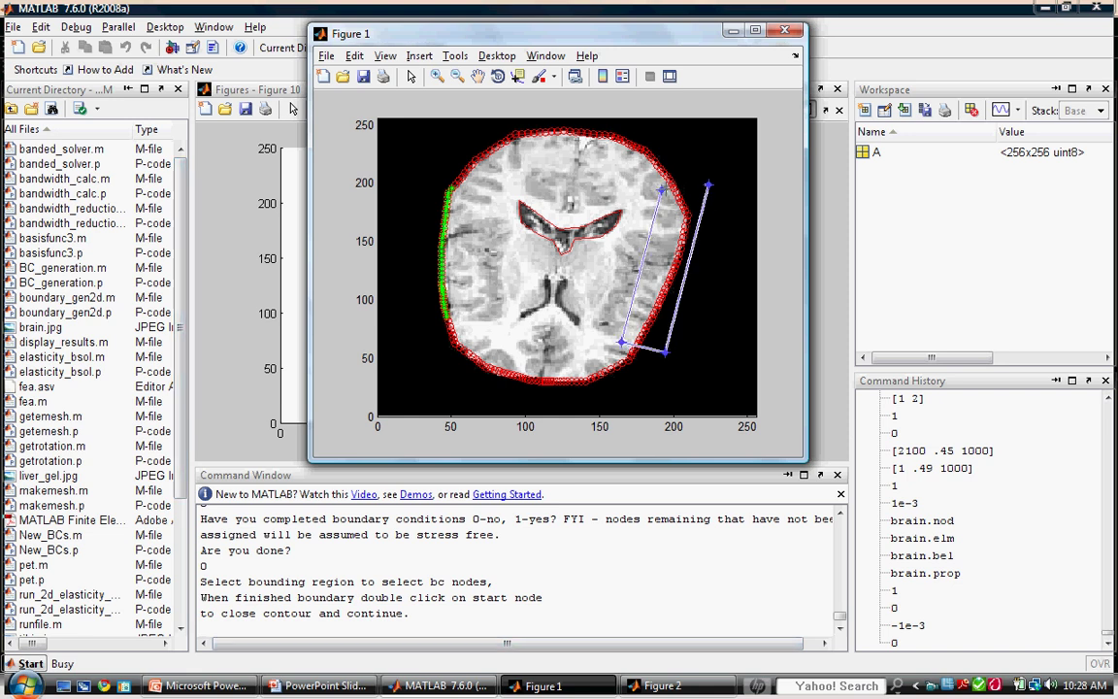
{"action": "double_click", "coordinate": [661, 190]}
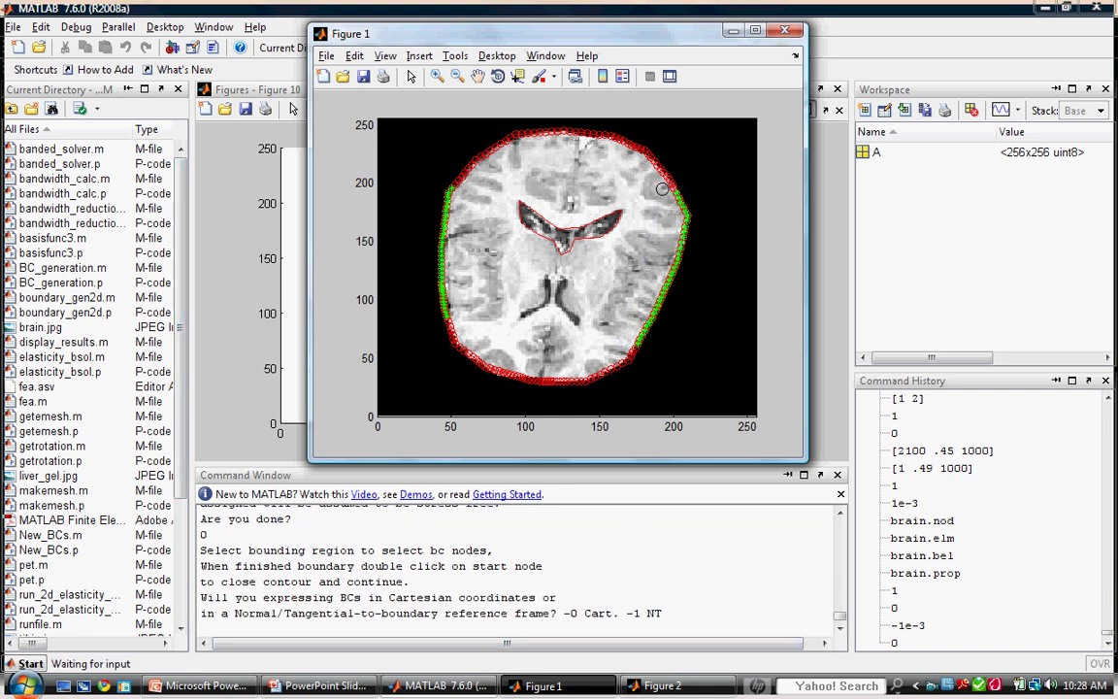
Give the right-edge nodes zero normal and zero tangential displacement in the normal/tangential frame.
{"action": "left_click", "coordinate": [441, 592]}
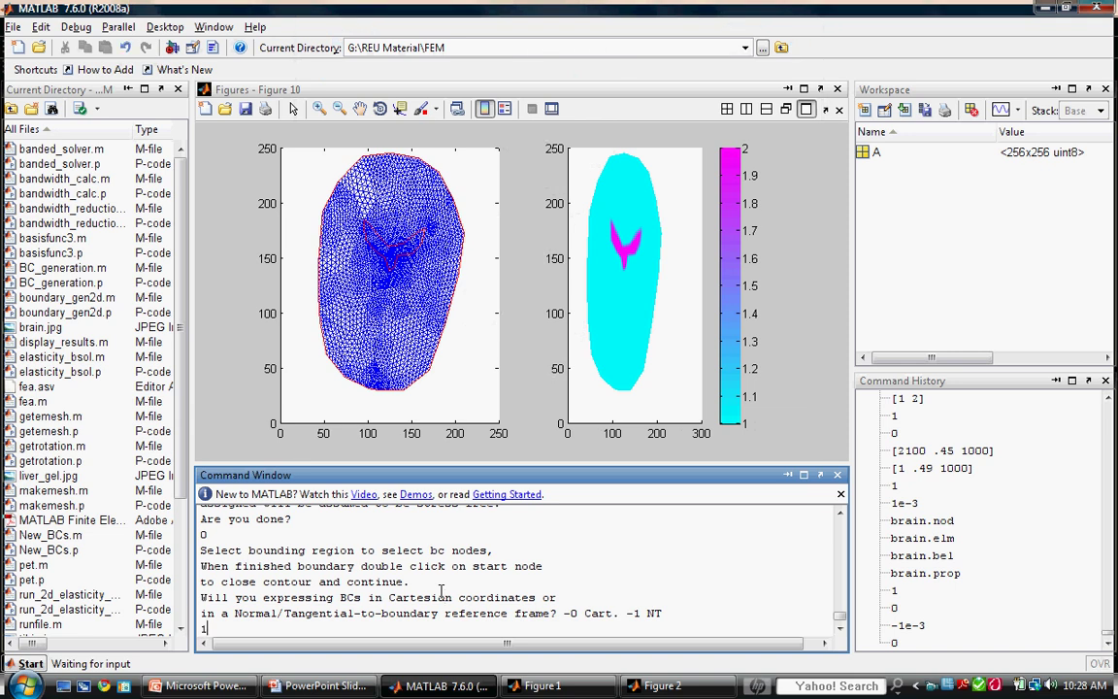
{"action": "type", "text": "1"}
{"action": "key", "text": "Return"}
{"action": "type", "text": "0"}
{"action": "key", "text": "Return"}
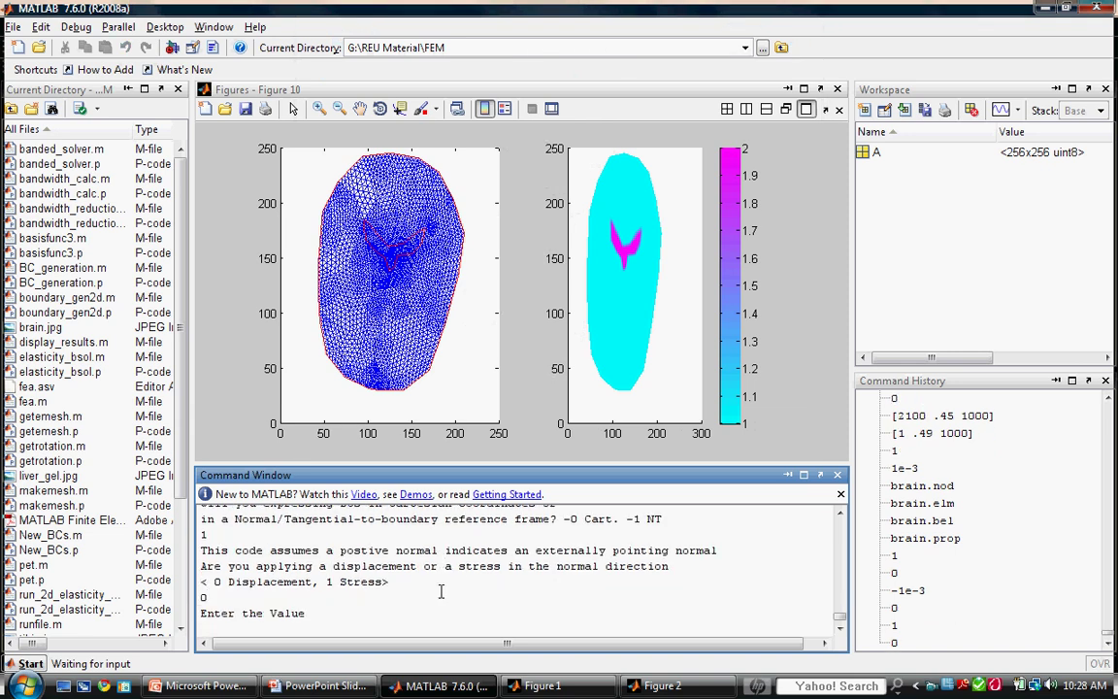
{"action": "type", "text": "0"}
{"action": "key", "text": "Return"}
{"action": "type", "text": "0"}
{"action": "key", "text": "Return"}
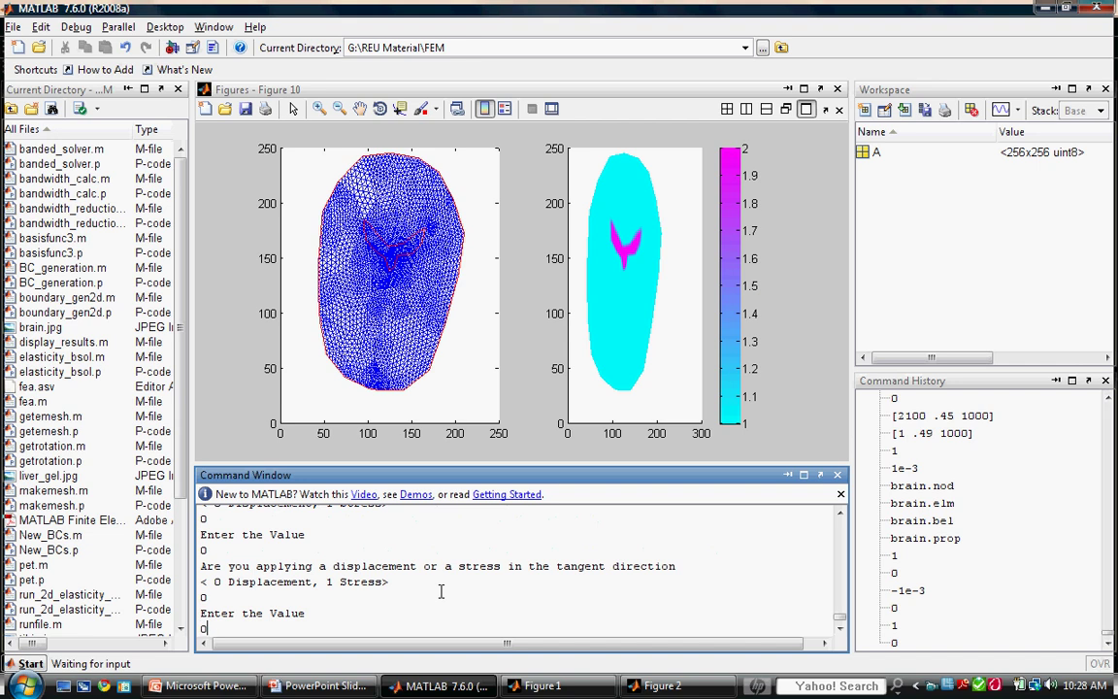
{"action": "type", "text": "0"}
{"action": "key", "text": "Return"}
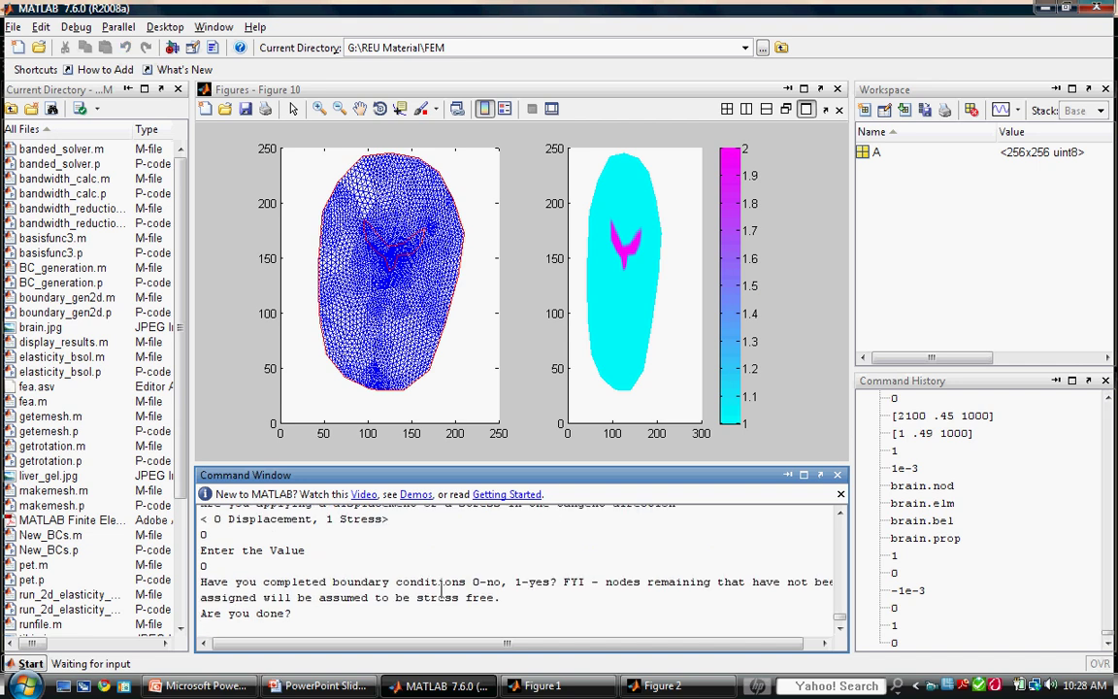
Mark boundary conditions complete and save them as brain.bcs.
{"action": "type", "text": "1"}
{"action": "key", "text": "Return"}
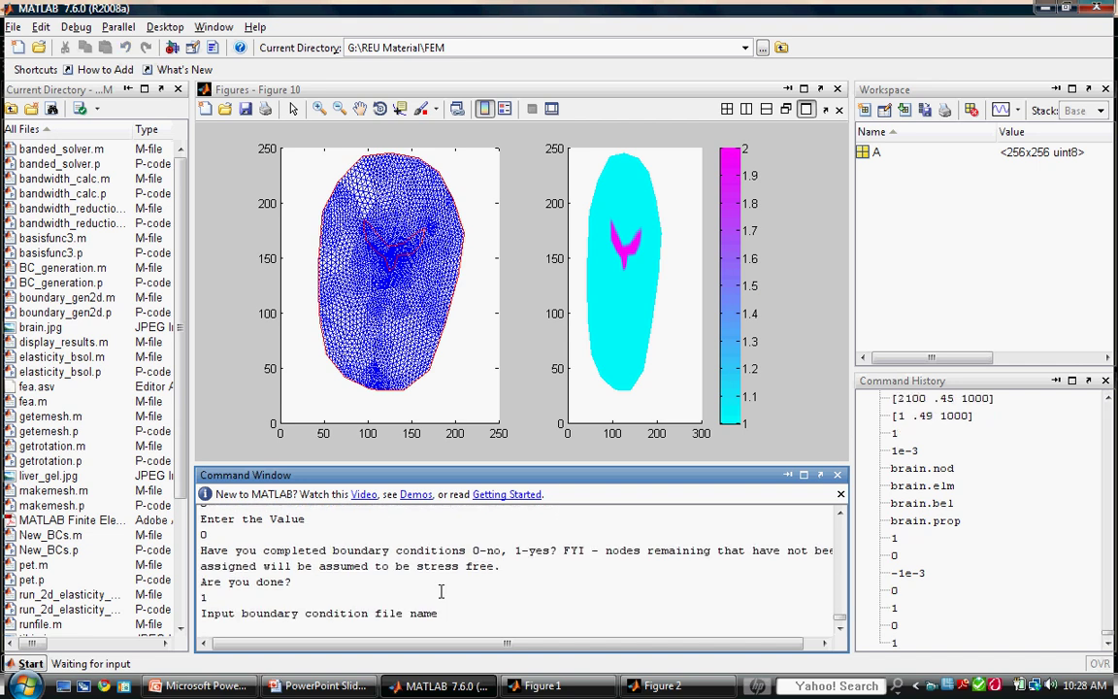
{"action": "type", "text": "brain.bcs"}
{"action": "key", "text": "Return"}
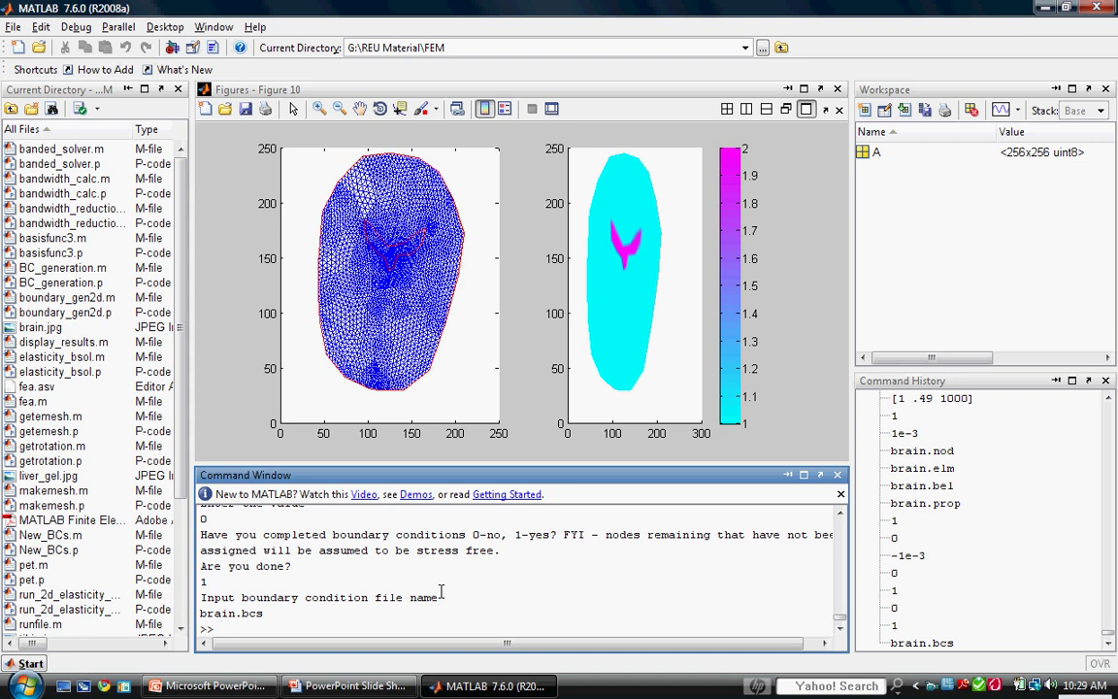
Run run_2d_elasticity_model on brain.nod, brain.elm, brain.popp, brain.bel and brain.bcs.
{"action": "type", "text": "[p,e,t,v,UX,UY,VX,VY,"}
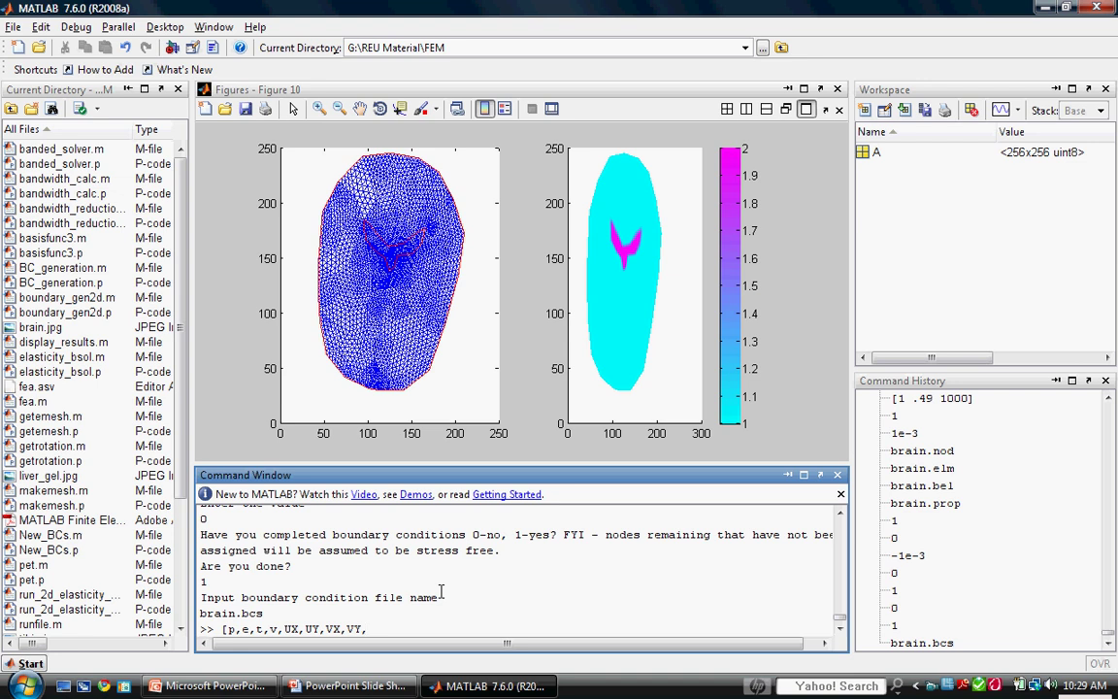
{"action": "type", "text": "Sx,Sy,Txy]=run_2d"}
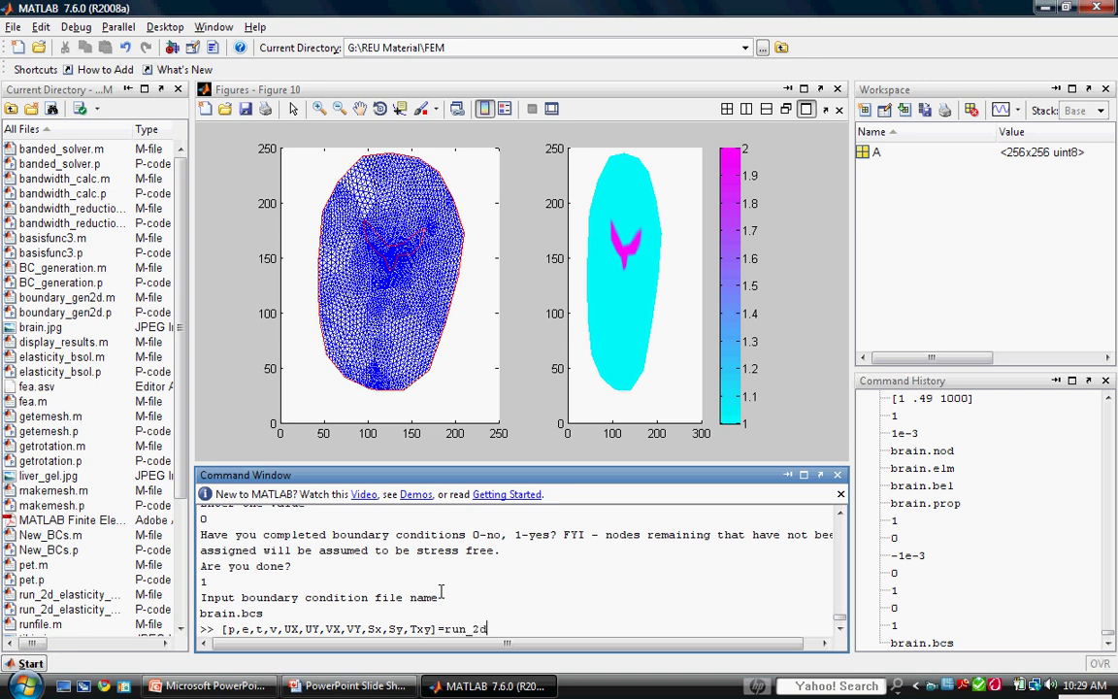
{"action": "type", "text": "_elasticiy"}
{"action": "key", "text": "BackSpace"}
{"action": "type", "text": "ty_mod"}
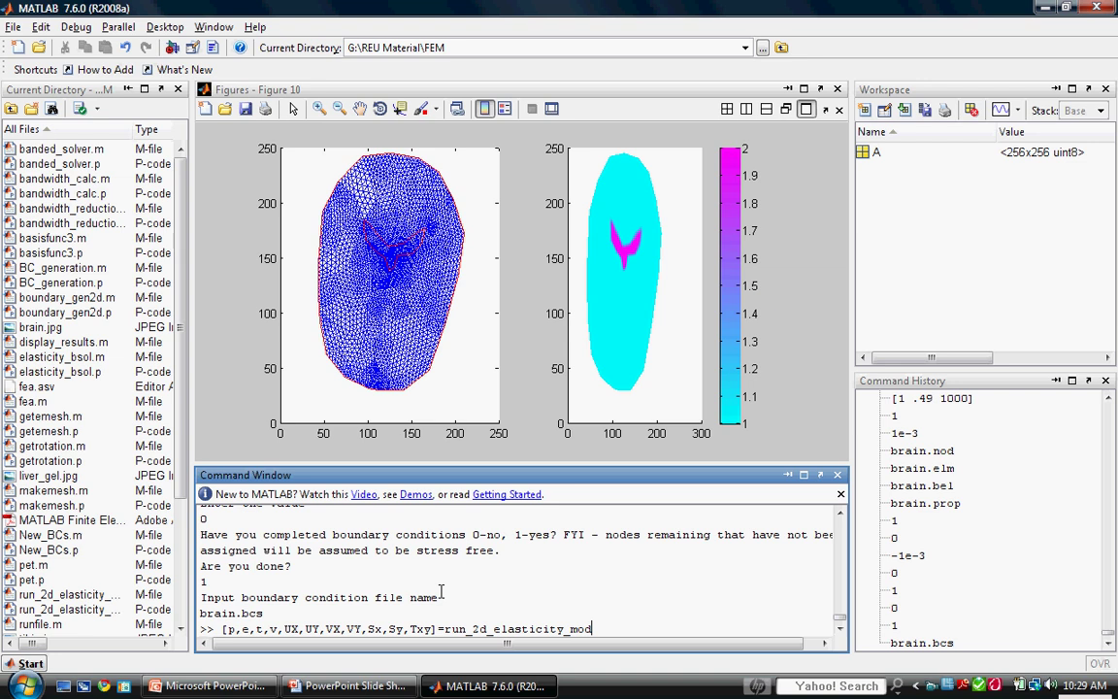
{"action": "type", "text": "el('brain.nod','brain"}
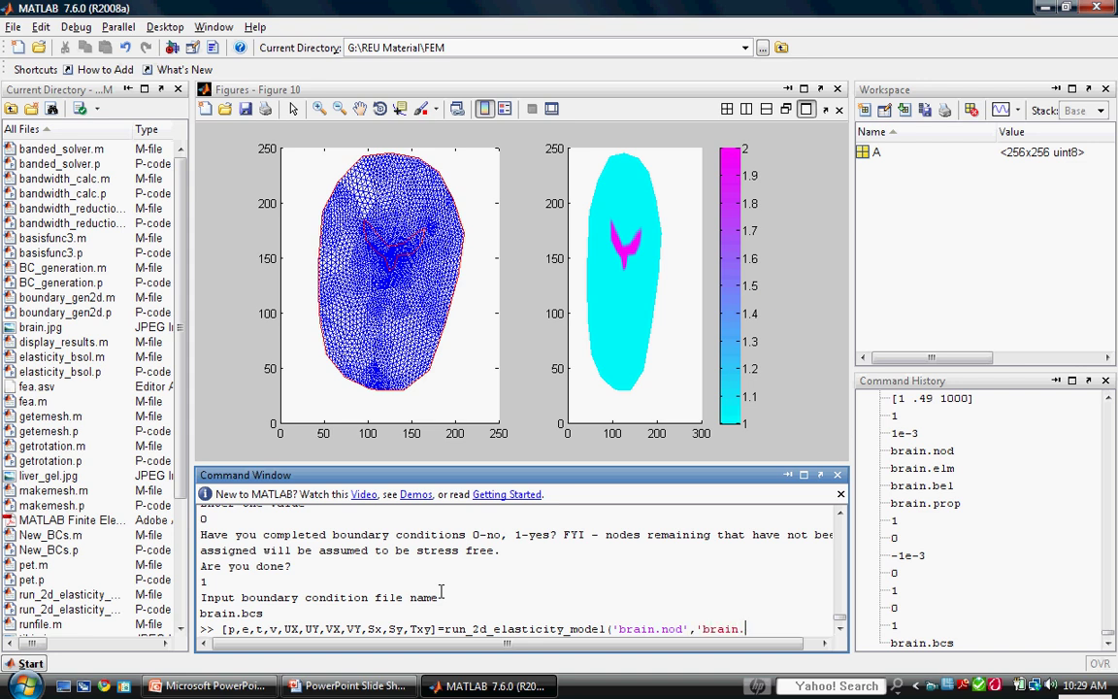
{"action": "type", "text": ".elm','"}
{"action": "type", "text": "brain"}
{"action": "type", "text": ".pop"}
{"action": "type", "text": "p"}
{"action": "type", "text": "','br"}
{"action": "type", "text": "ain.bel"}
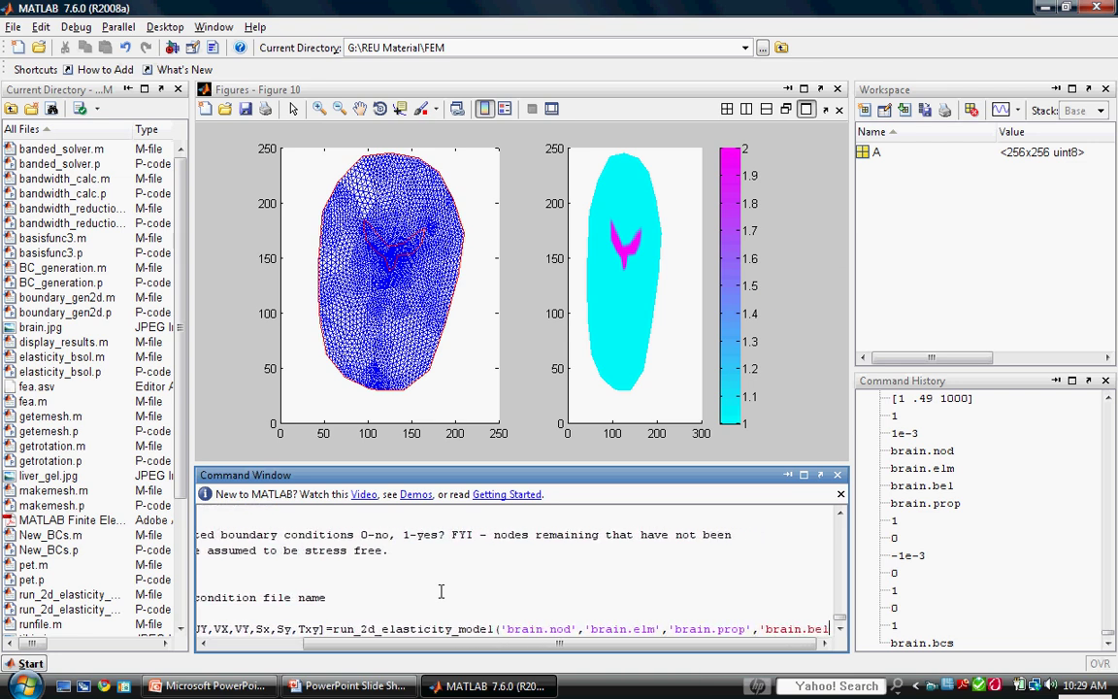
{"action": "type", "text": "','brain.bcs',"}
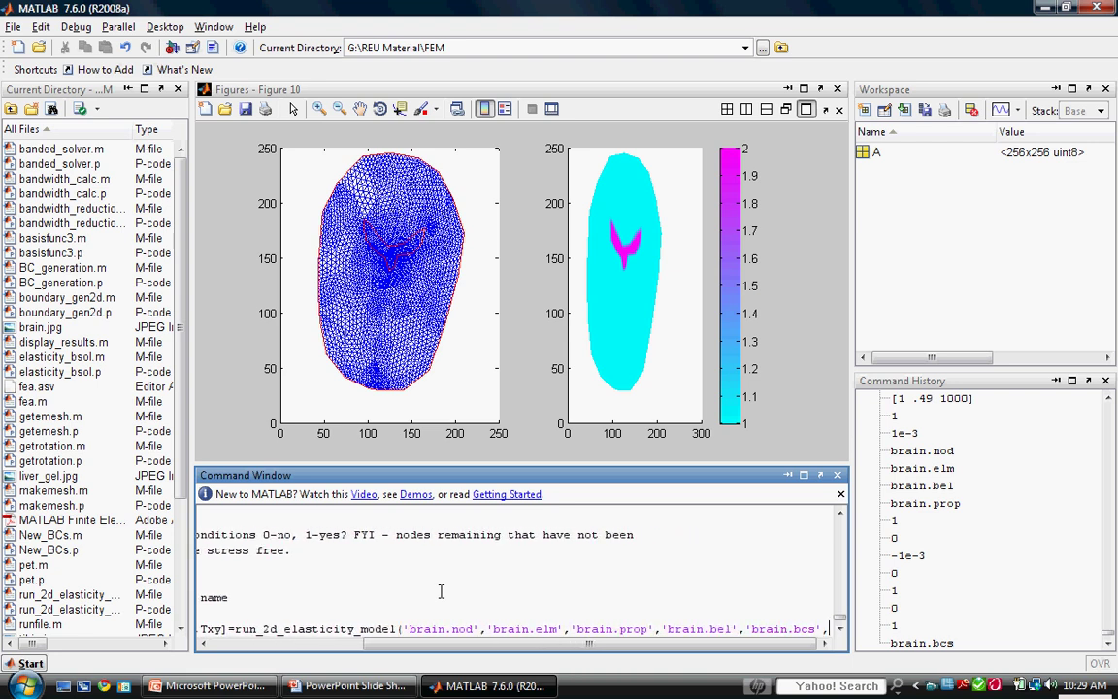
{"action": "type", "text": "0"}
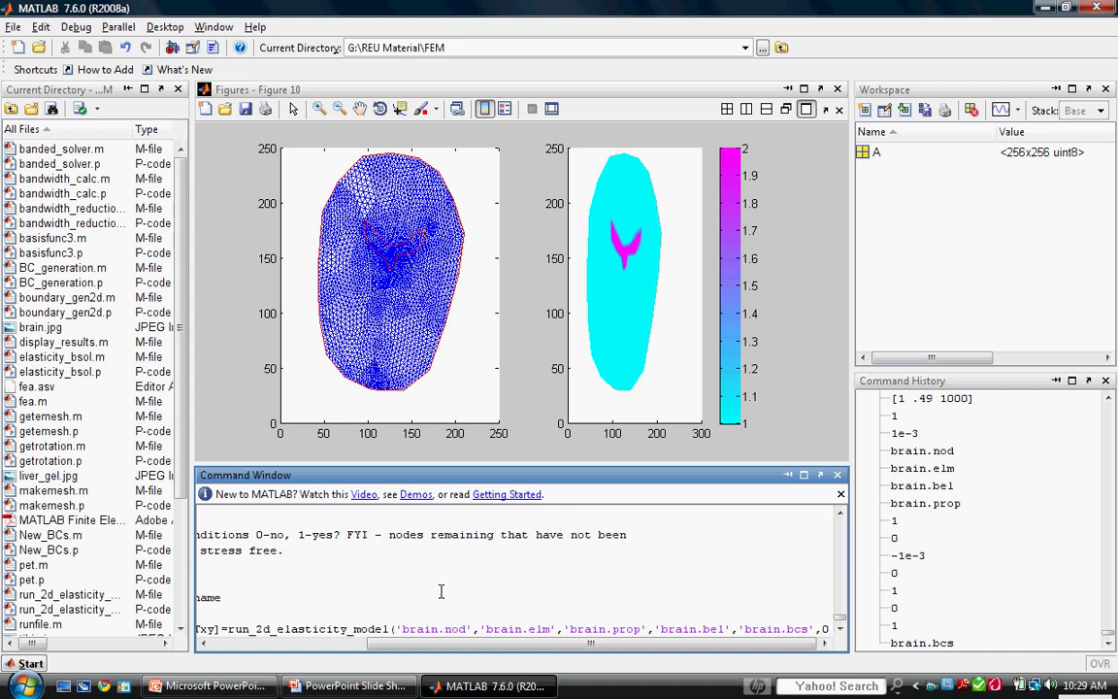
{"action": "type", "text": ");"}
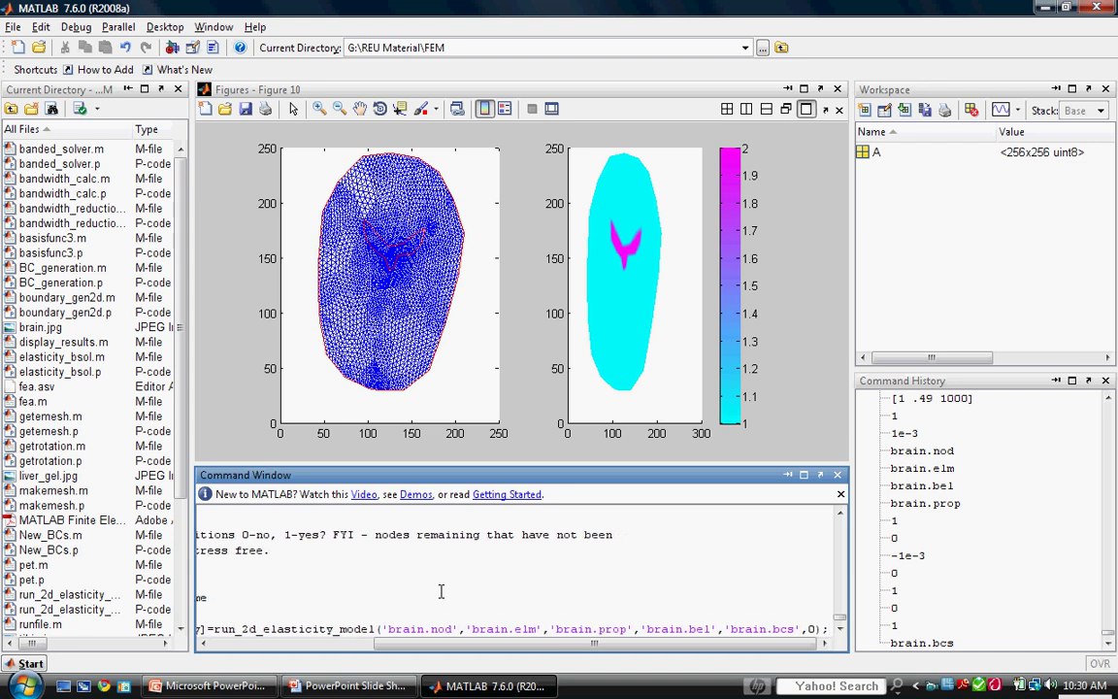
{"action": "key", "text": "Return"}
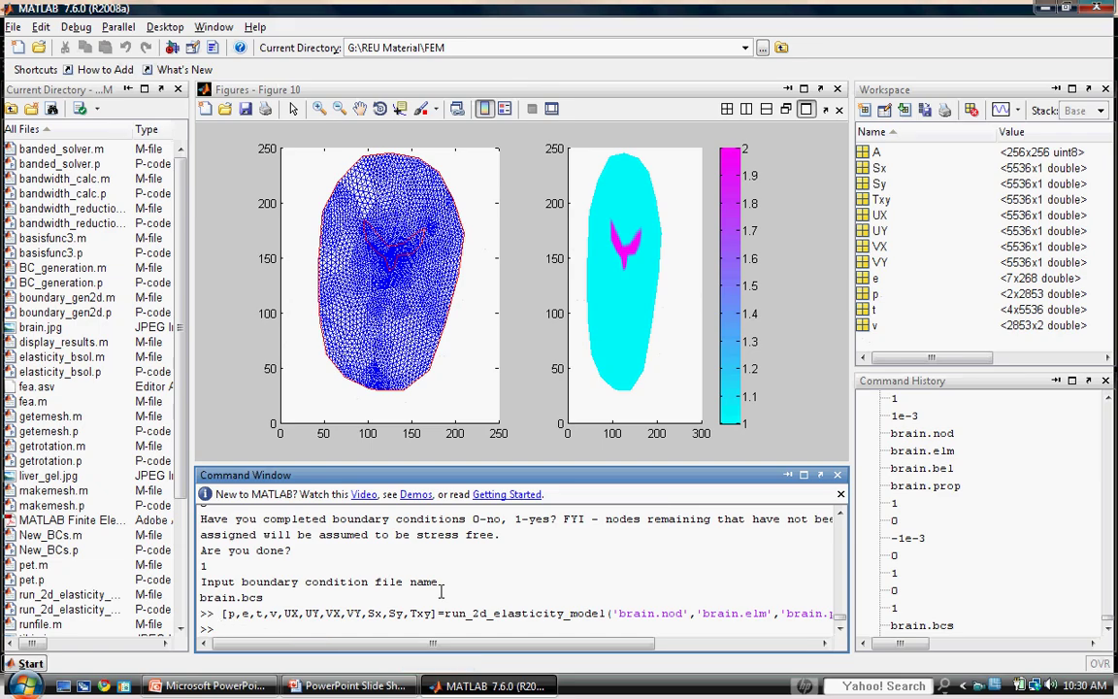
{"action": "type", "text": "pdeplot(p,e,t"}
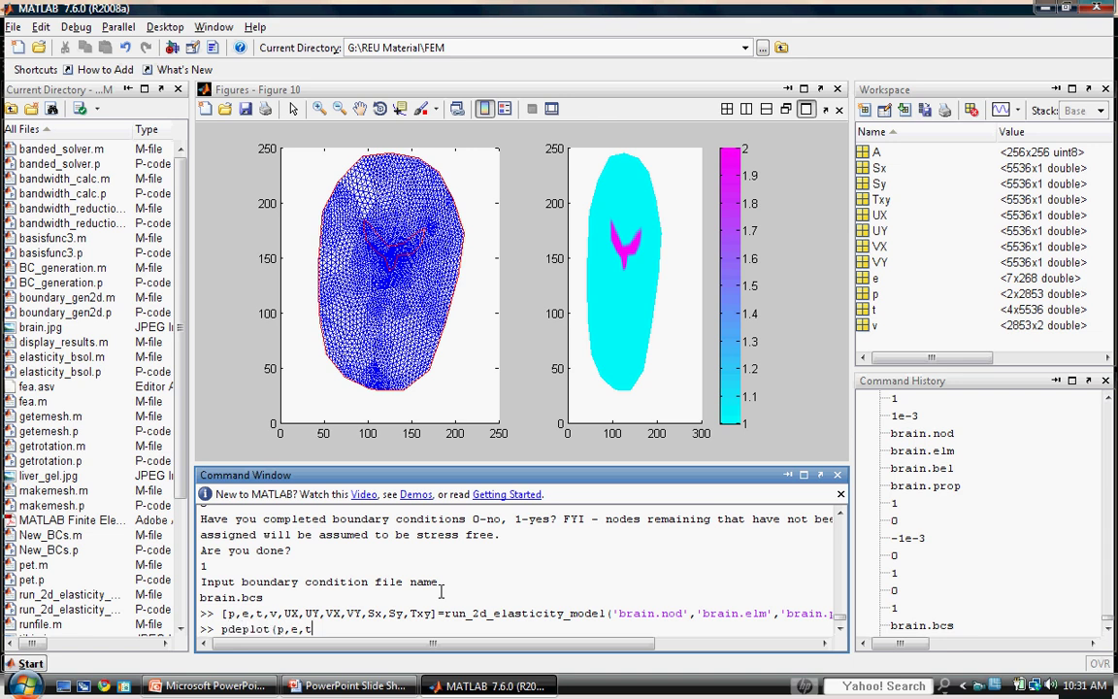
Close all figures and plot v(:,1) with pdeplot using the jet colormap.
{"action": "key", "text": "BackSpace"}
{"action": "key", "text": "BackSpace"}
{"action": "key", "text": "BackSpace"}
{"action": "key", "text": "BackSpace"}
{"action": "key", "text": "BackSpace"}
{"action": "key", "text": "BackSpace"}
{"action": "key", "text": "BackSpace"}
{"action": "key", "text": "BackSpace"}
{"action": "key", "text": "BackSpace"}
{"action": "key", "text": "BackSpace"}
{"action": "key", "text": "BackSpace"}
{"action": "key", "text": "BackSpace"}
{"action": "key", "text": "BackSpace"}
{"action": "type", "text": "close all"}
{"action": "key", "text": "Return"}
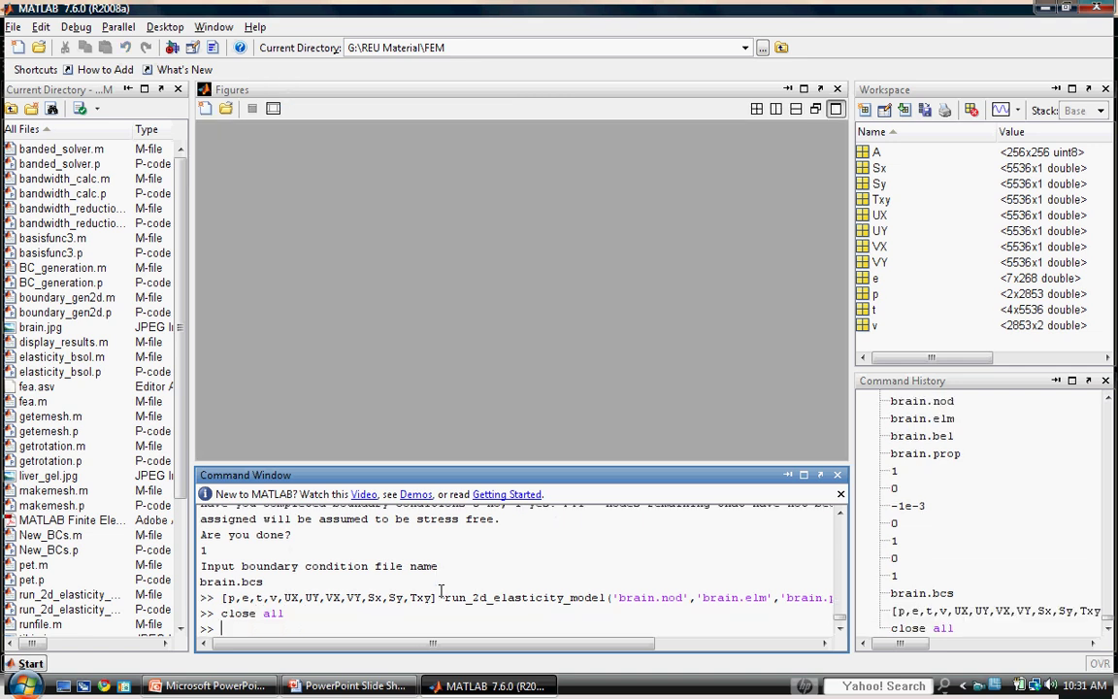
{"action": "type", "text": "pdeplot(p,e,t,'xydata'"}
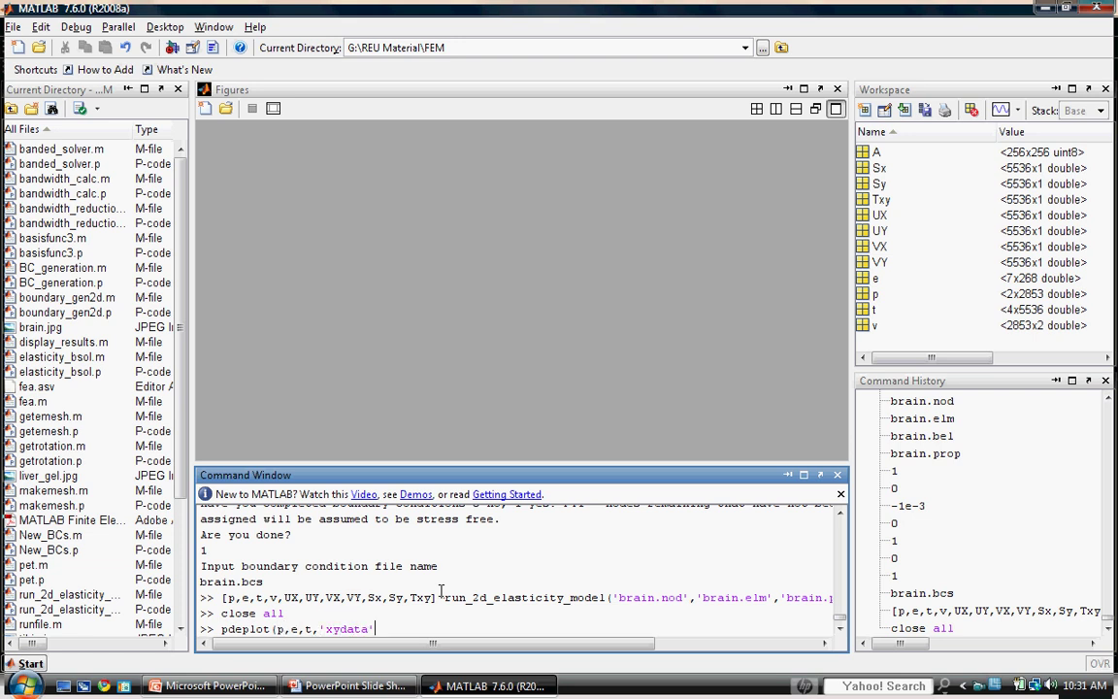
{"action": "type", "text": ",v(:,1),'colormap','jet');"}
{"action": "key", "text": "Return"}
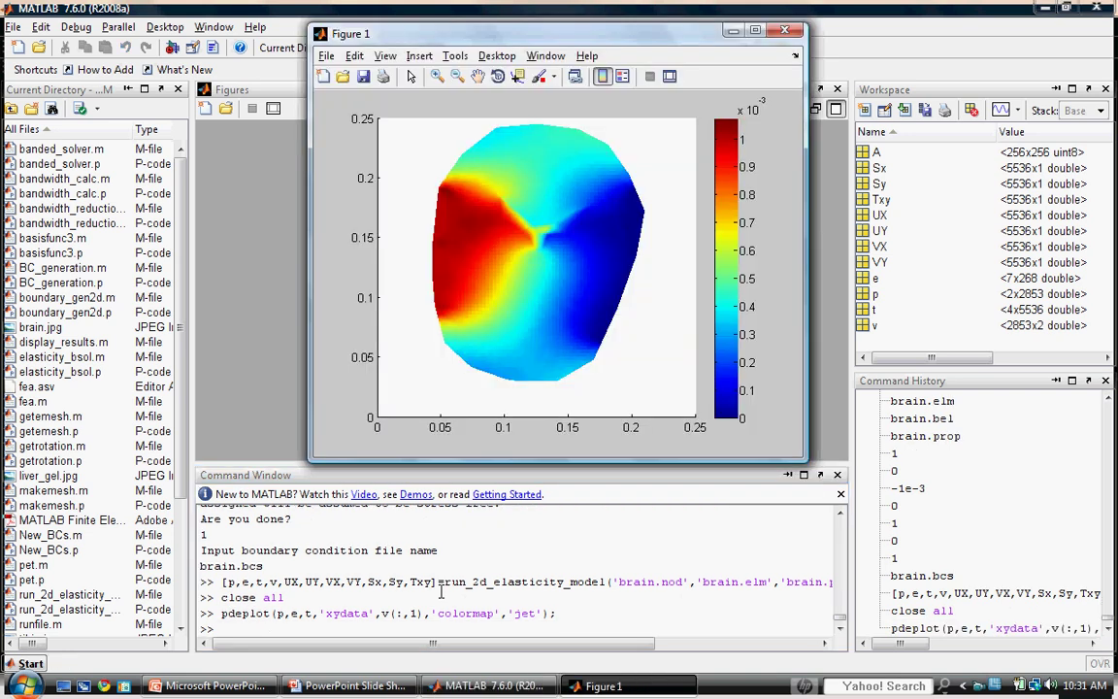
Dock the displacement figure and set axis equal.
{"action": "left_click", "coordinate": [795, 56]}
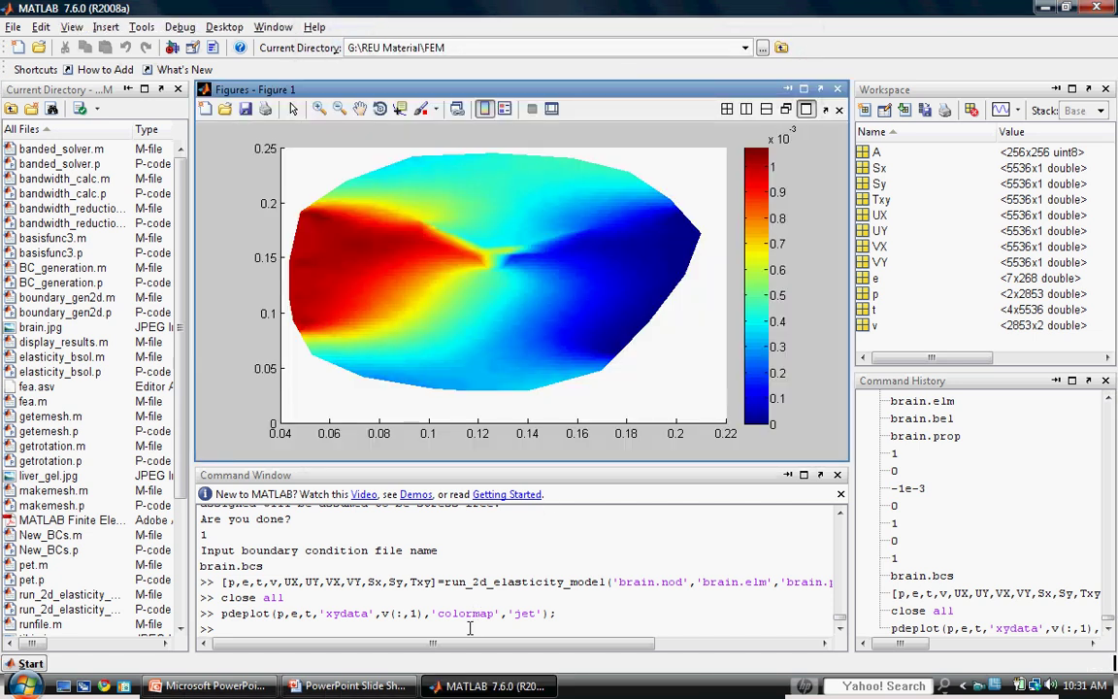
{"action": "left_click", "coordinate": [470, 628]}
{"action": "type", "text": "axis "}
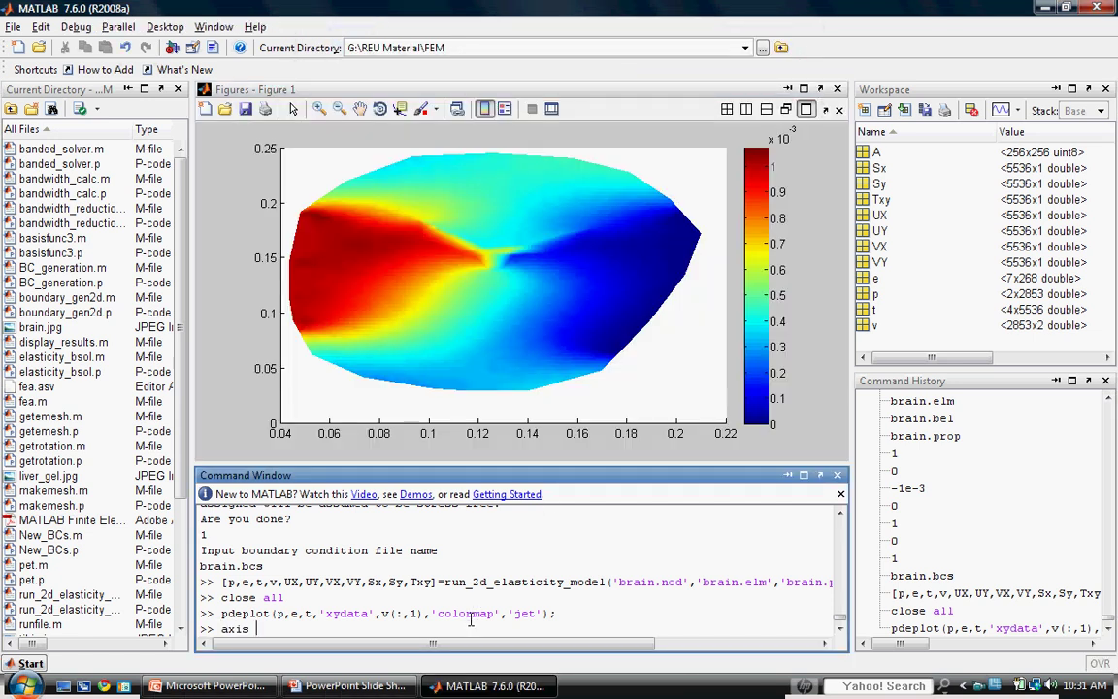
{"action": "type", "text": "equal"}
{"action": "key", "text": "Return"}
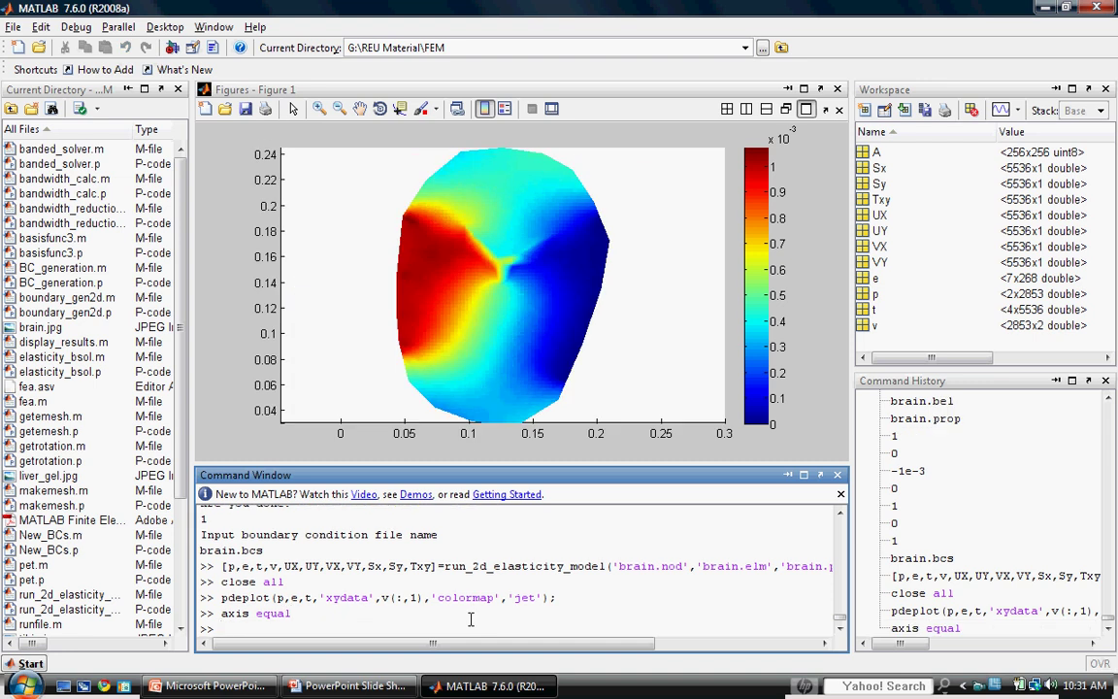
{"action": "type", "text": "figure(2)"}
Open and dock Figure 2, then plot v(:,2) with the jet colormap.
{"action": "key", "text": "Return"}
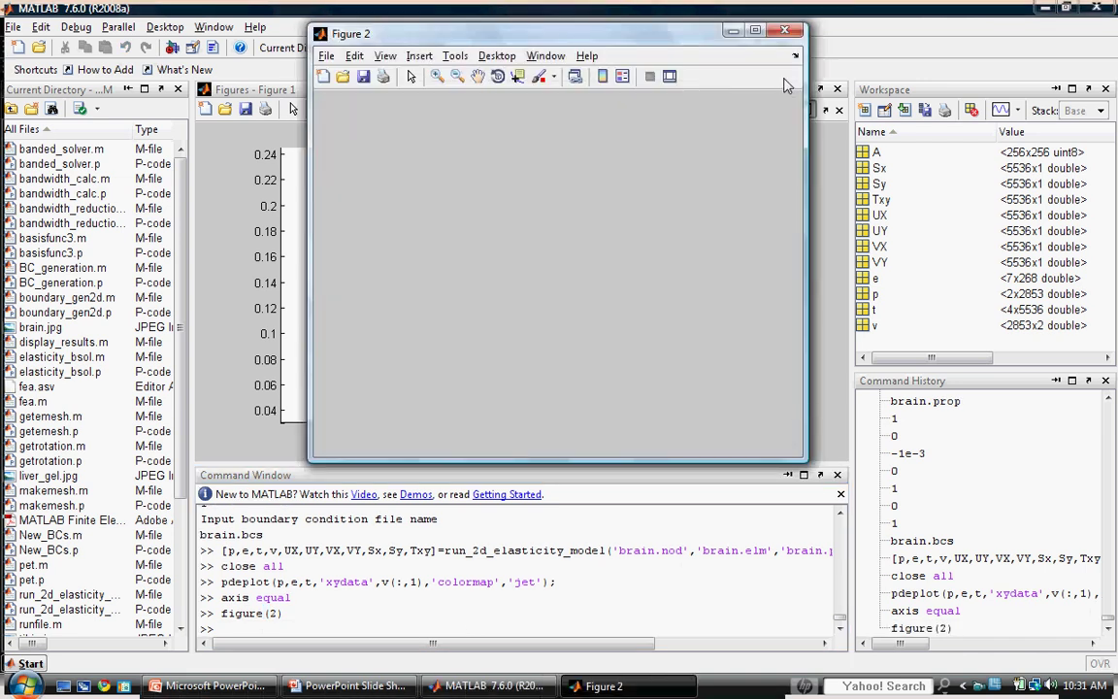
{"action": "left_click", "coordinate": [795, 55]}
{"action": "left_click", "coordinate": [515, 606]}
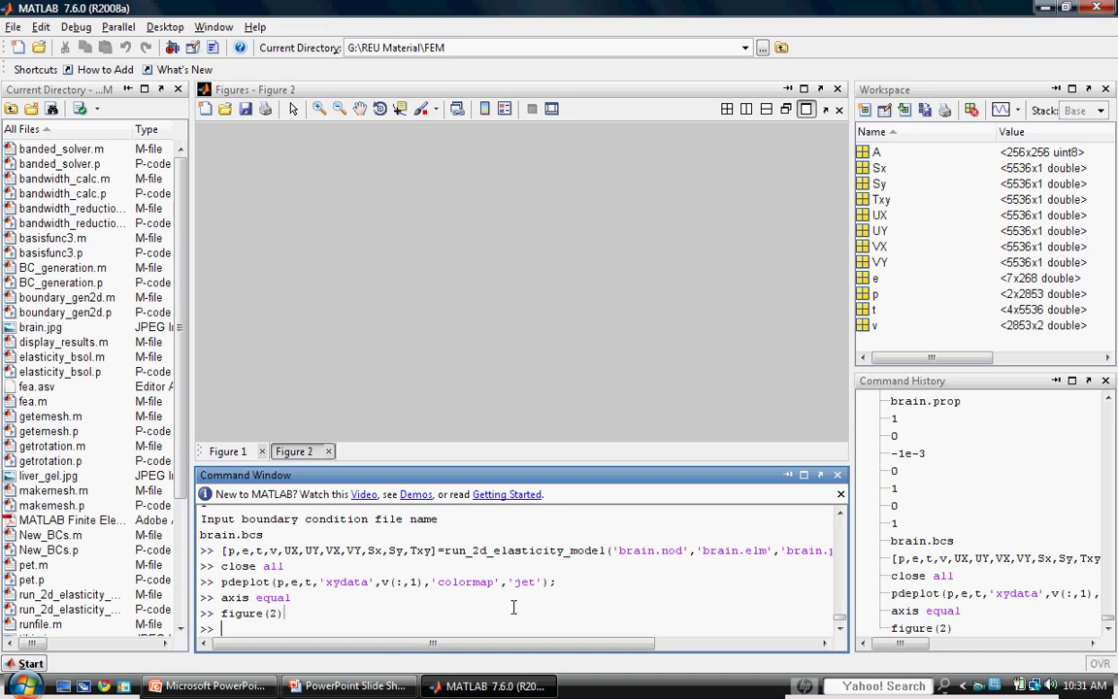
{"action": "key", "text": "Up"}
{"action": "key", "text": "Up"}
{"action": "key", "text": "Up"}
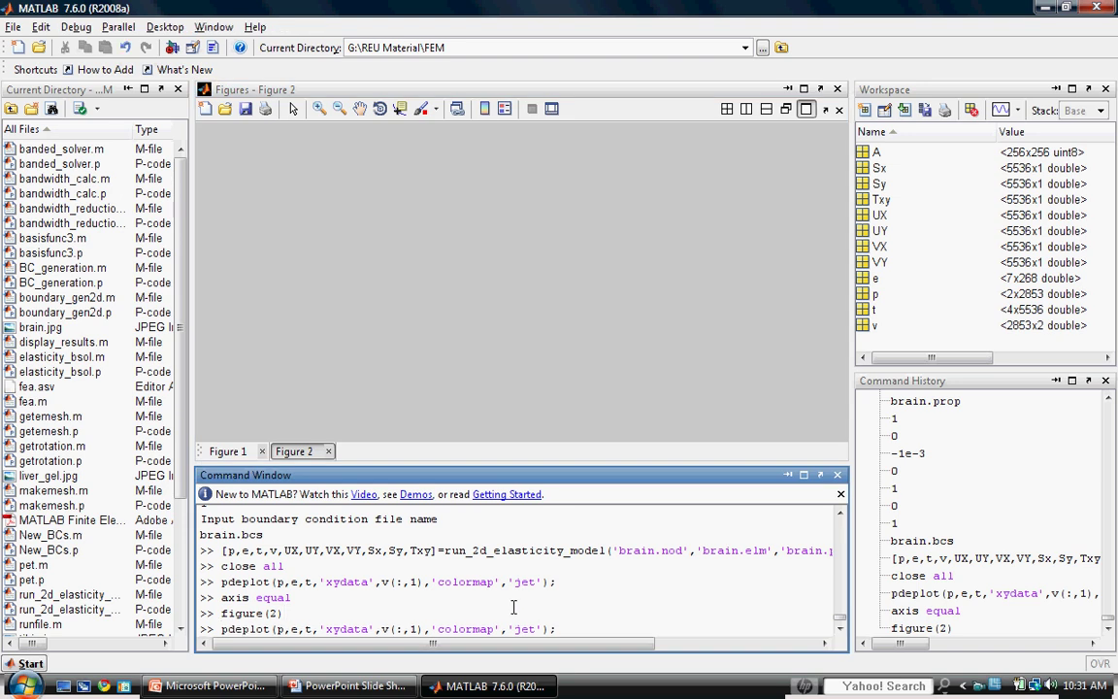
{"action": "key", "text": "Left"}
{"action": "key", "text": "Left"}
{"action": "key", "text": "Left"}
{"action": "key", "text": "Left"}
{"action": "key", "text": "Left"}
{"action": "key", "text": "Left"}
{"action": "key", "text": "Left"}
{"action": "key", "text": "Left"}
{"action": "key", "text": "Left"}
{"action": "key", "text": "Left"}
{"action": "key", "text": "Left"}
{"action": "key", "text": "Left"}
{"action": "key", "text": "Left"}
{"action": "key", "text": "Left"}
{"action": "key", "text": "Left"}
{"action": "key", "text": "Left"}
{"action": "key", "text": "Left"}
{"action": "key", "text": "Left"}
{"action": "key", "text": "Left"}
{"action": "key", "text": "Left"}
{"action": "key", "text": "BackSpace"}
{"action": "type", "text": "2"}
{"action": "key", "text": "End"}
{"action": "key", "text": "Return"}
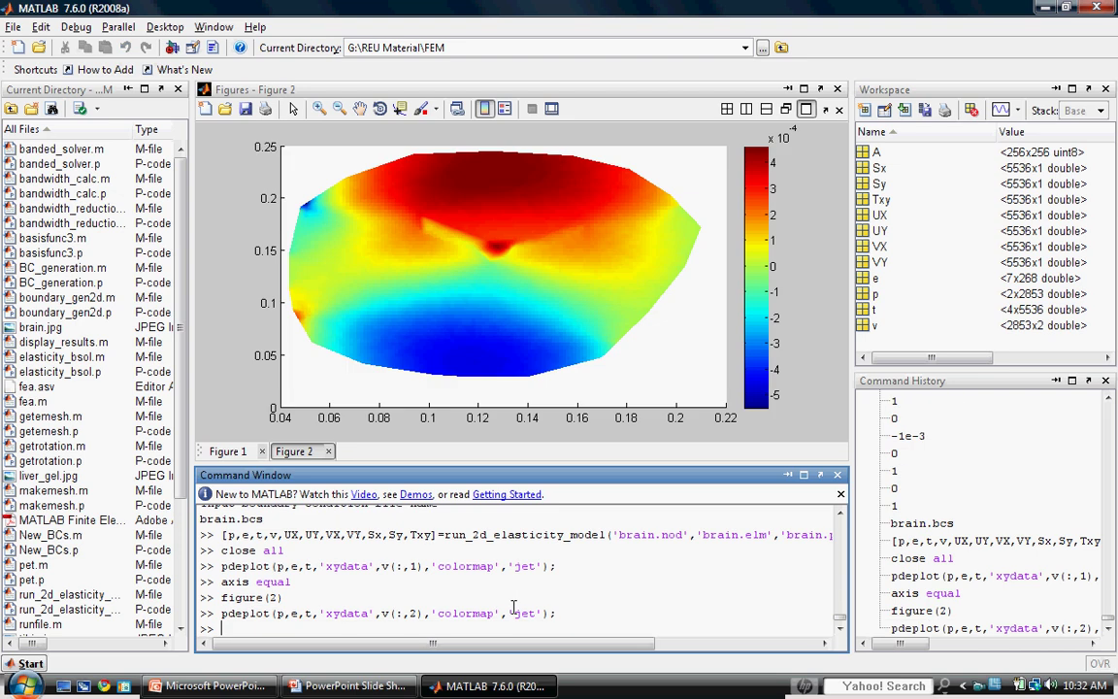
Compare both displacement figures and set axis equal on the v(:,2) plot.
{"action": "left_click", "coordinate": [231, 454]}
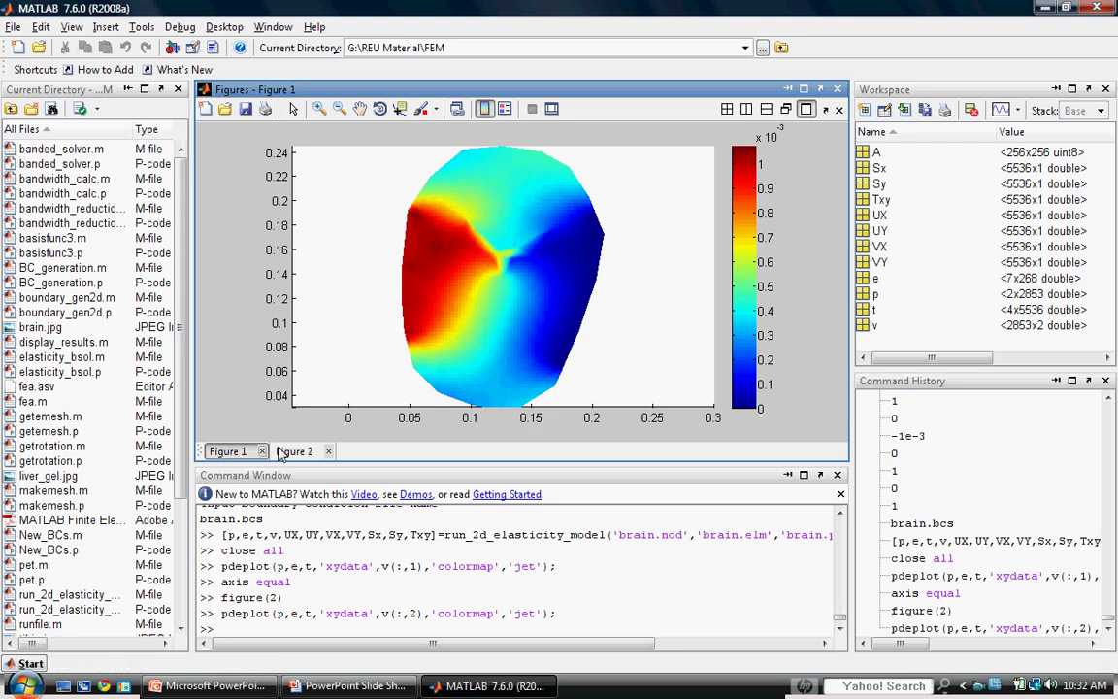
{"action": "left_click", "coordinate": [295, 453]}
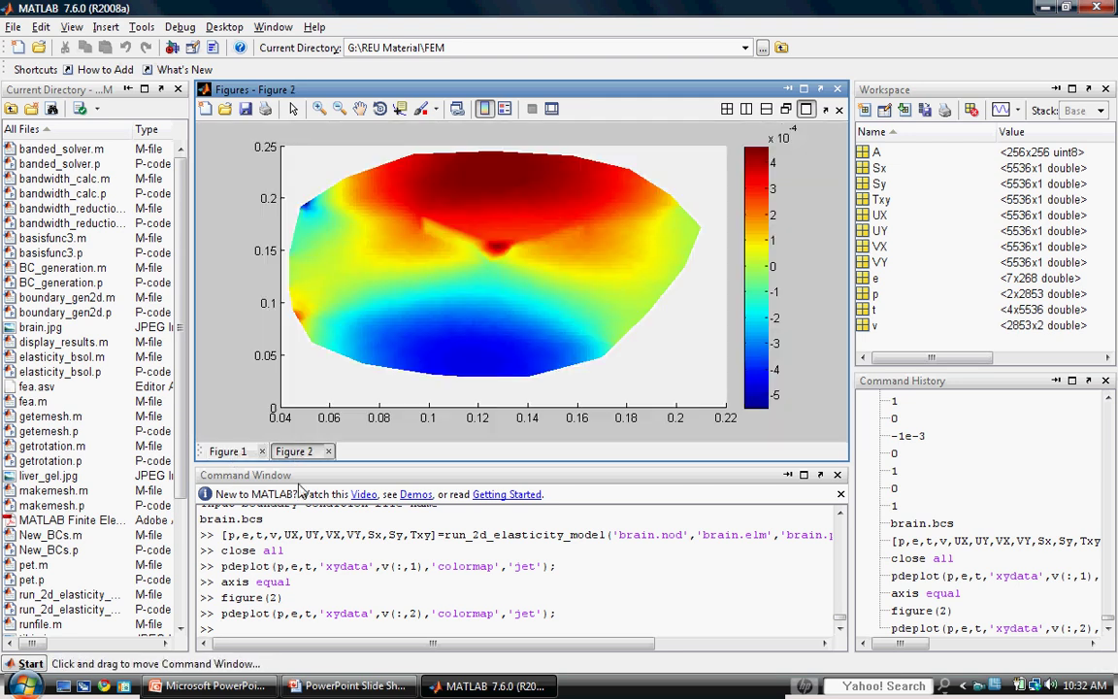
{"action": "left_click", "coordinate": [405, 627]}
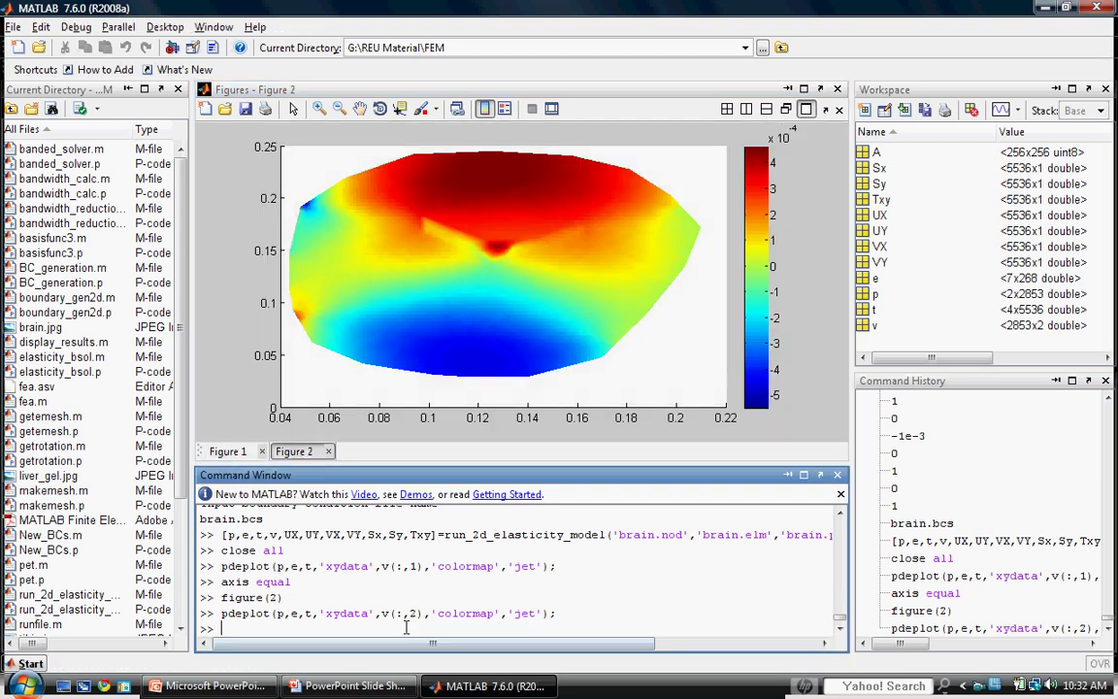
{"action": "type", "text": "axis equal"}
{"action": "key", "text": "Return"}
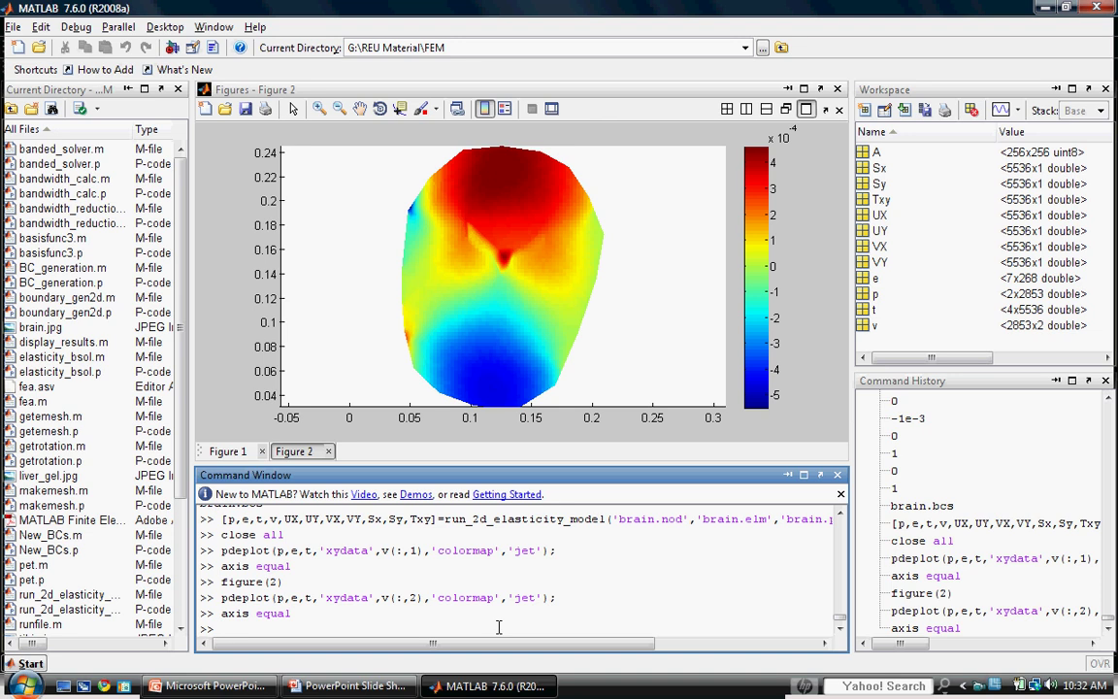
Open Figure 3 and run pdemesh(p,e,[]) with hold on and axis equal.
{"action": "type", "text": "figure(3)"}
{"action": "key", "text": "Return"}
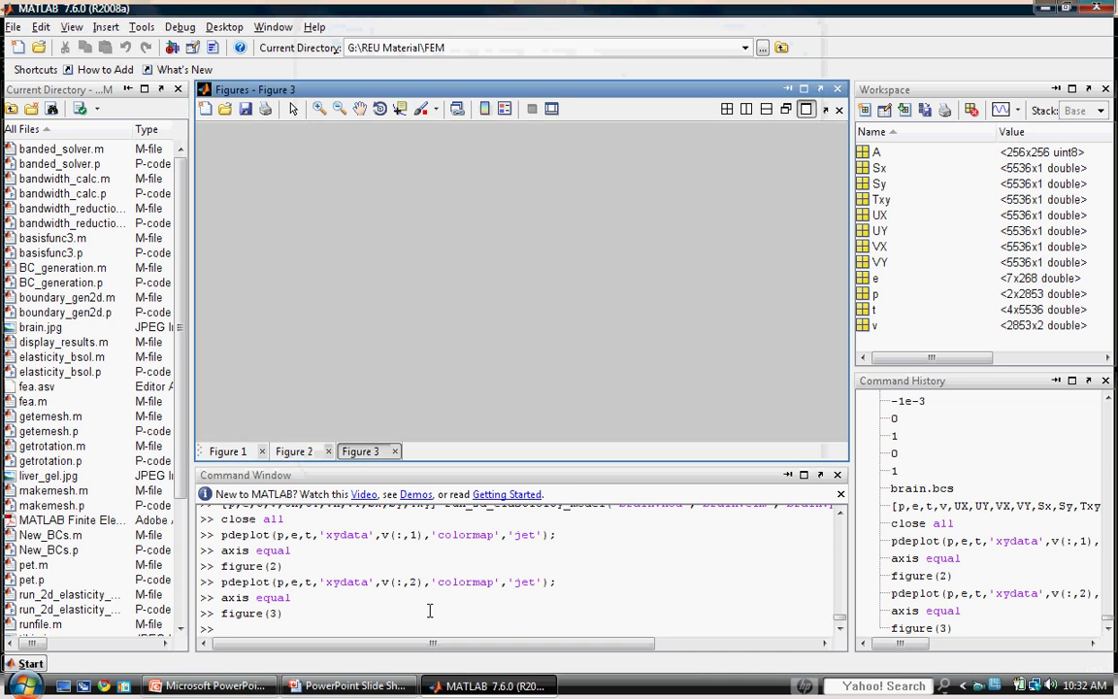
{"action": "left_click", "coordinate": [430, 610]}
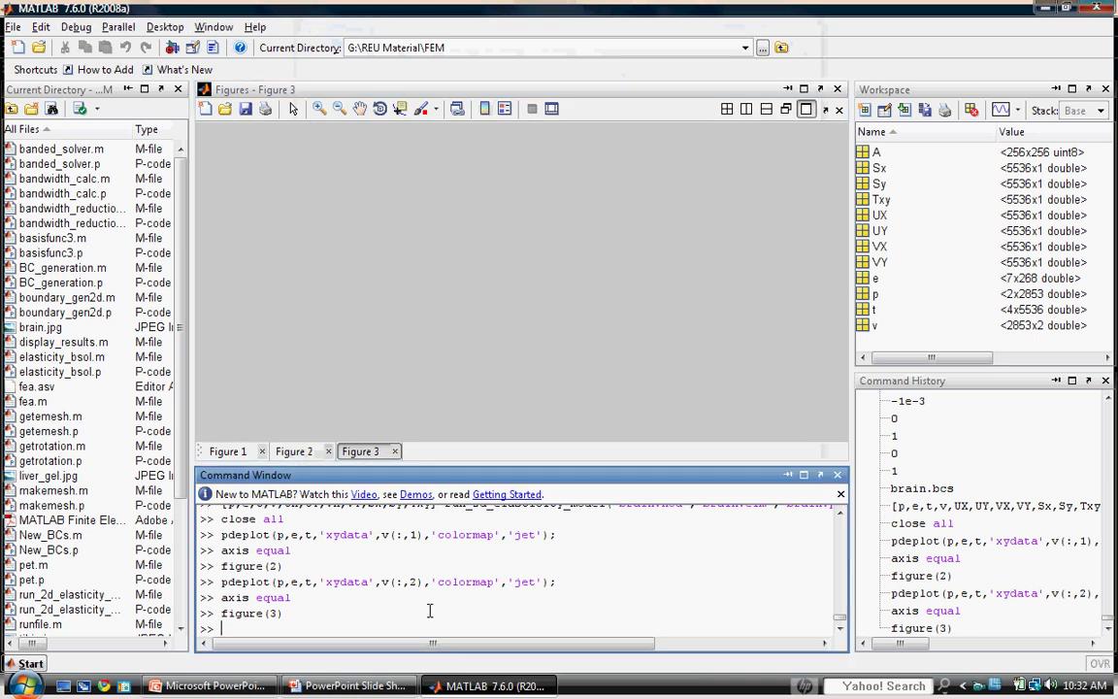
{"action": "type", "text": "pdemehs"}
{"action": "key", "text": "BackSpace"}
{"action": "key", "text": "BackSpace"}
{"action": "type", "text": "sh(p"}
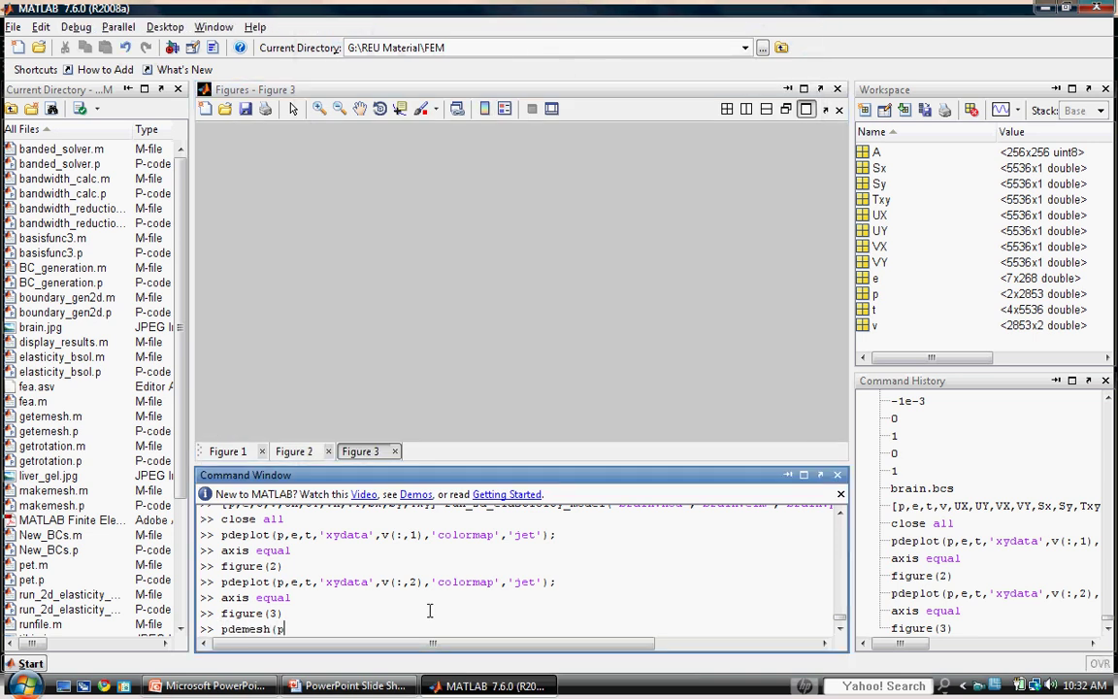
{"action": "type", "text": ",e,[]); hold on; axis equal;"}
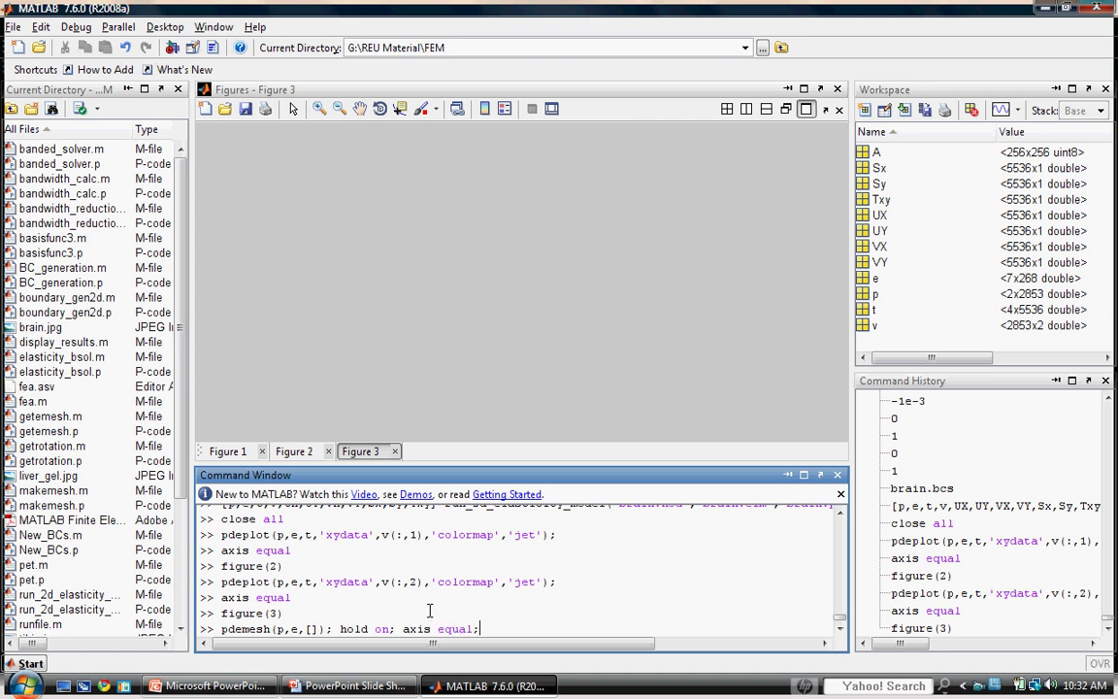
{"action": "key", "text": "Return"}
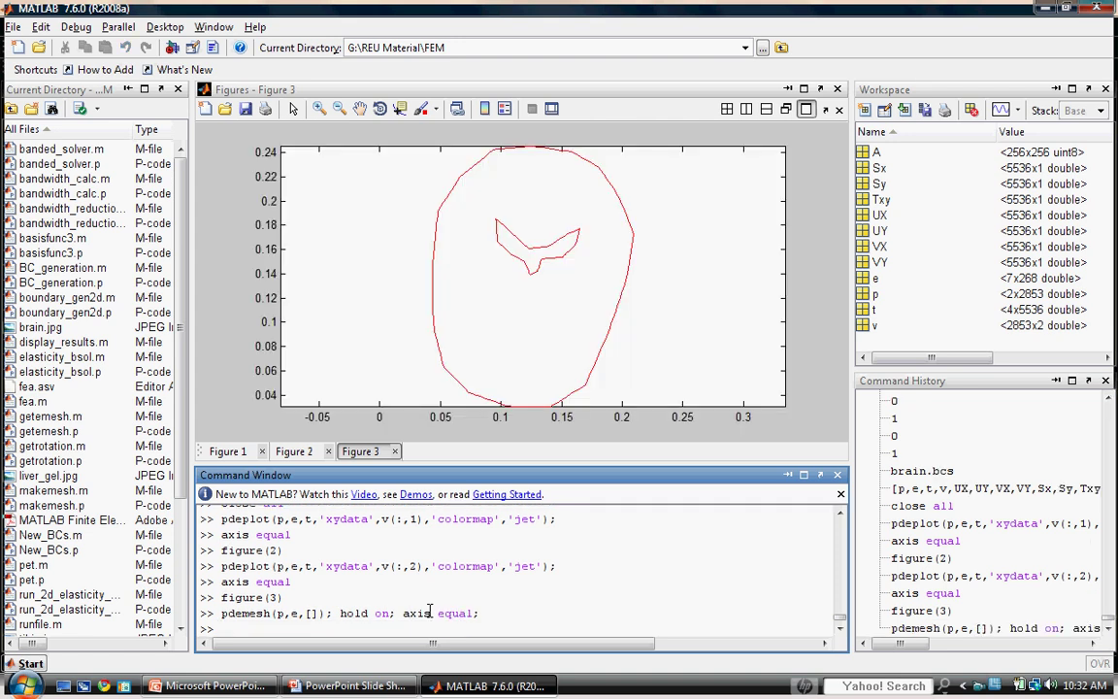
Plot Sx as a jet colour map with v flow arrows via pdeplot.
{"action": "type", "text": "pdeplot(p,e,t,'xydata',"}
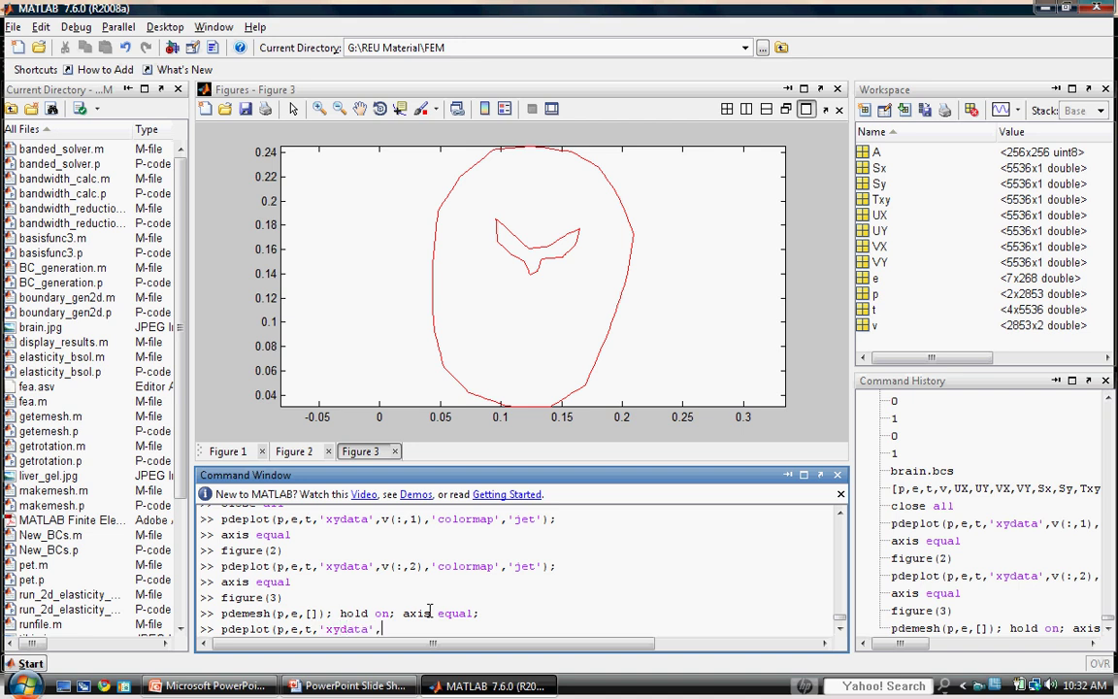
{"action": "type", "text": "Sx,'flowdata',v,'"}
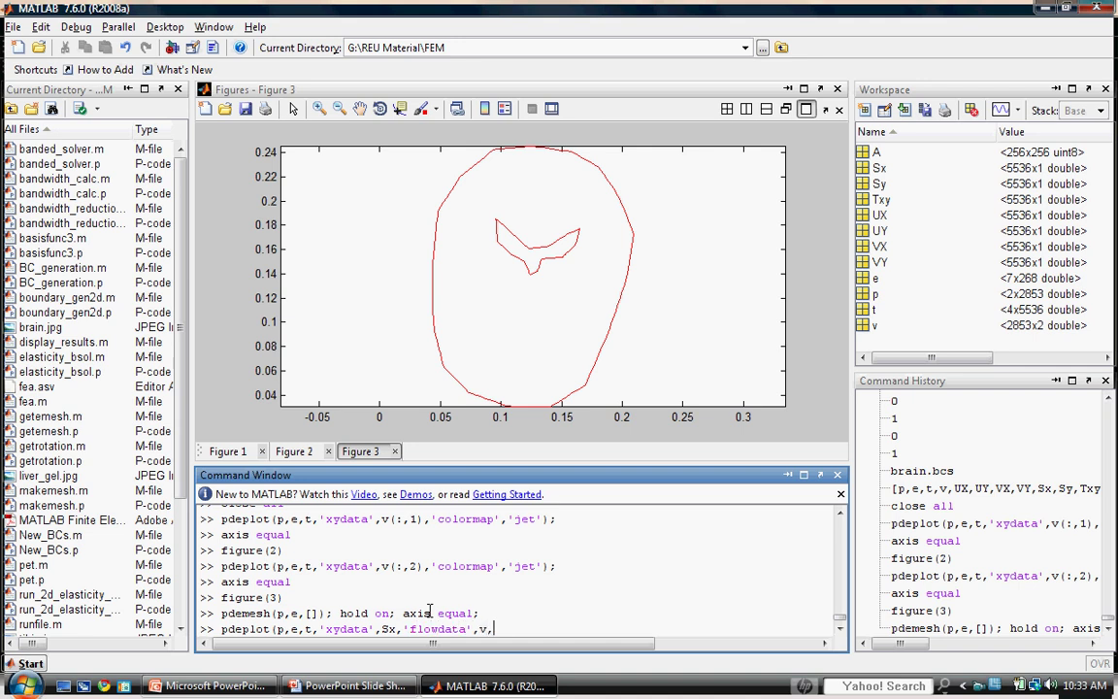
{"action": "type", "text": "colormap','jet');"}
{"action": "key", "text": "Return"}
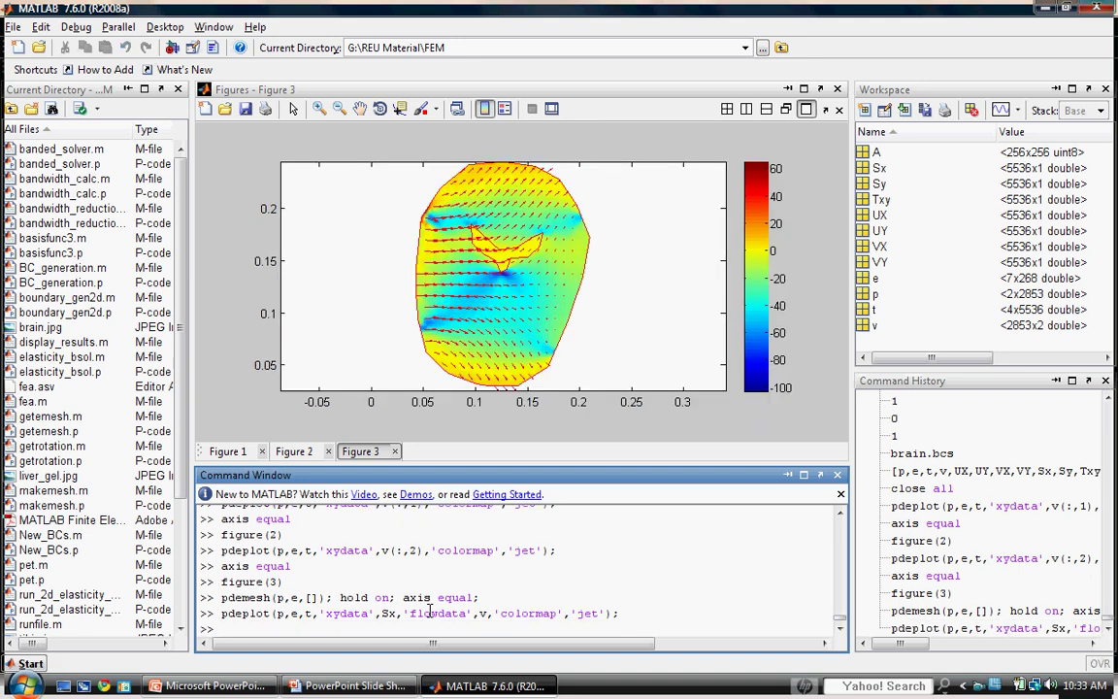